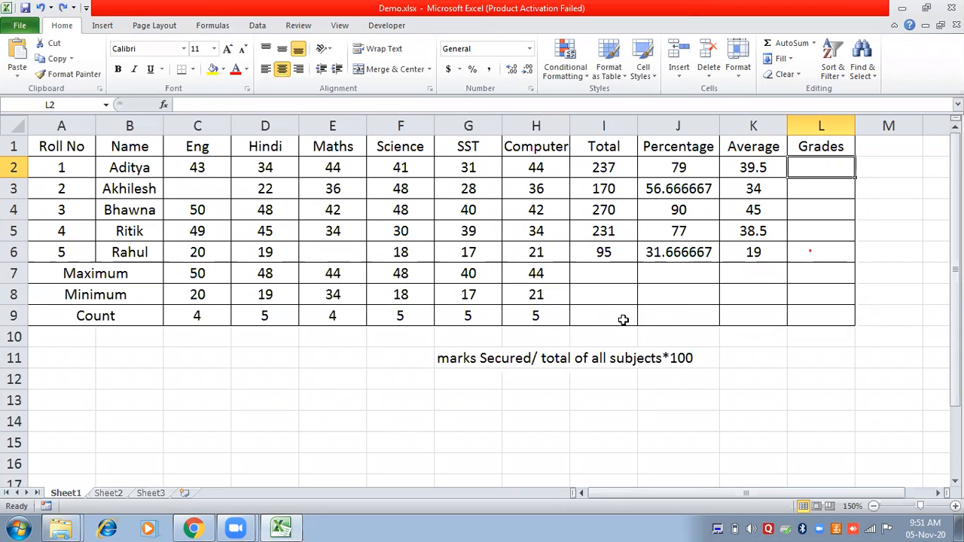
# Step: Enter the first grading band in row 13: 100-85 in E13 and grade A in F13
pyautogui.click(321, 398)
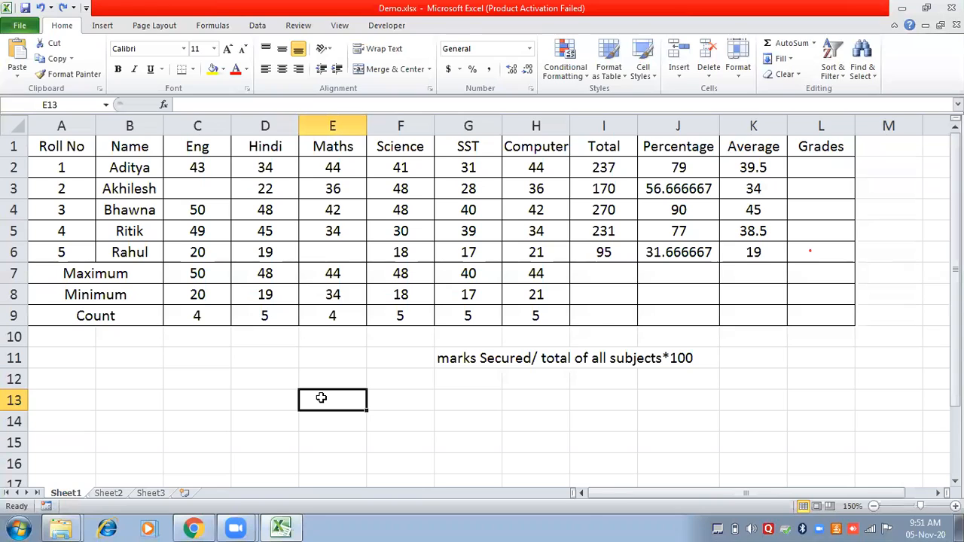
pyautogui.write('100=')
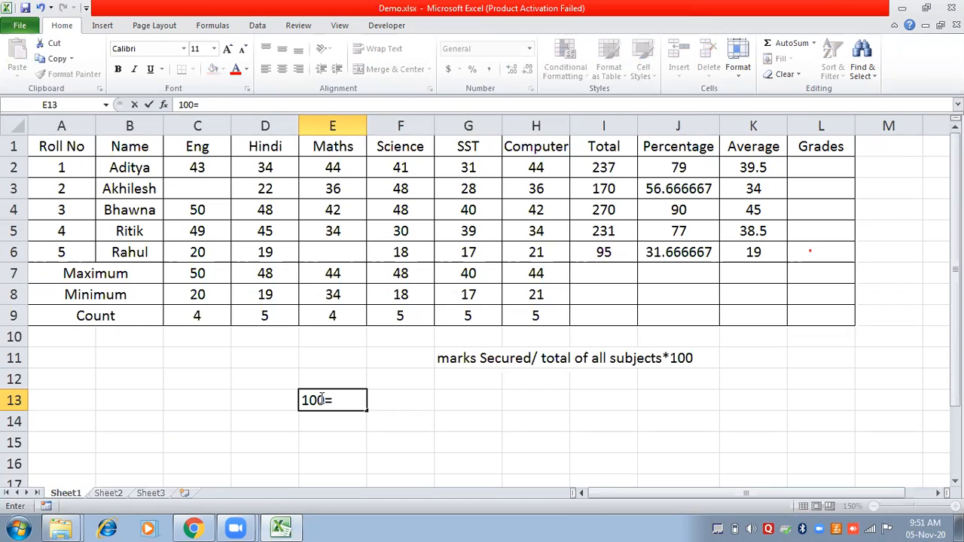
pyautogui.write('85')
pyautogui.press('BackSpace')
pyautogui.press('BackSpace')
pyautogui.press('BackSpace')
pyautogui.write('-85')
pyautogui.press('Tab')
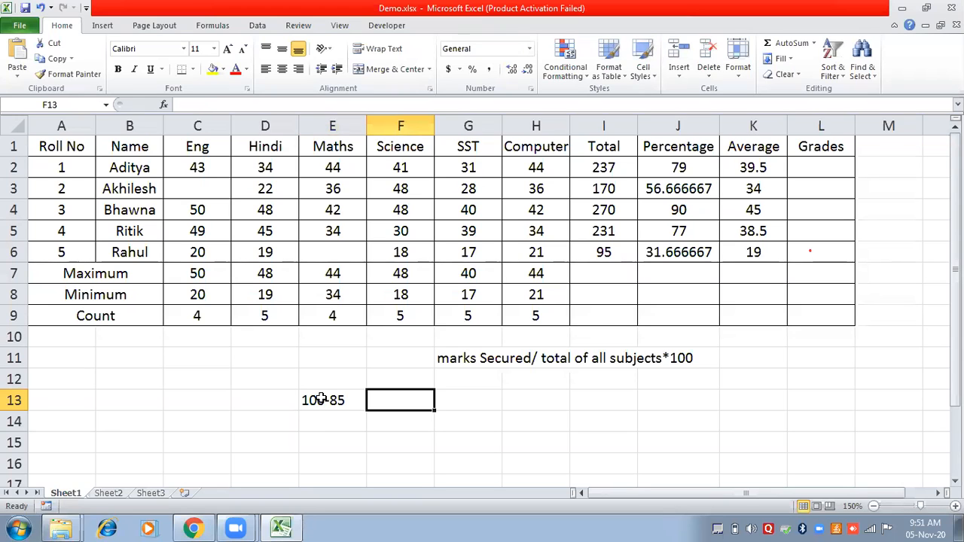
pyautogui.write('A')
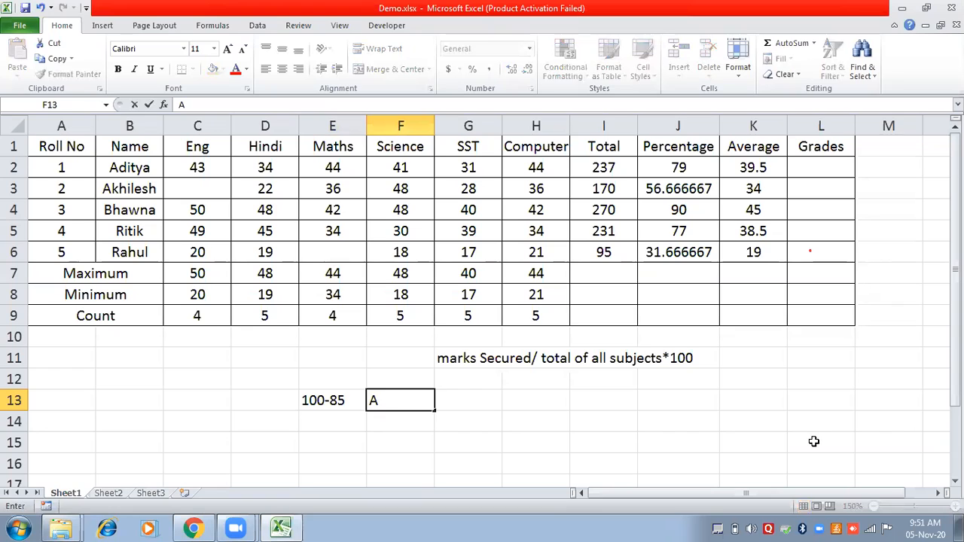
pyautogui.press('Return')
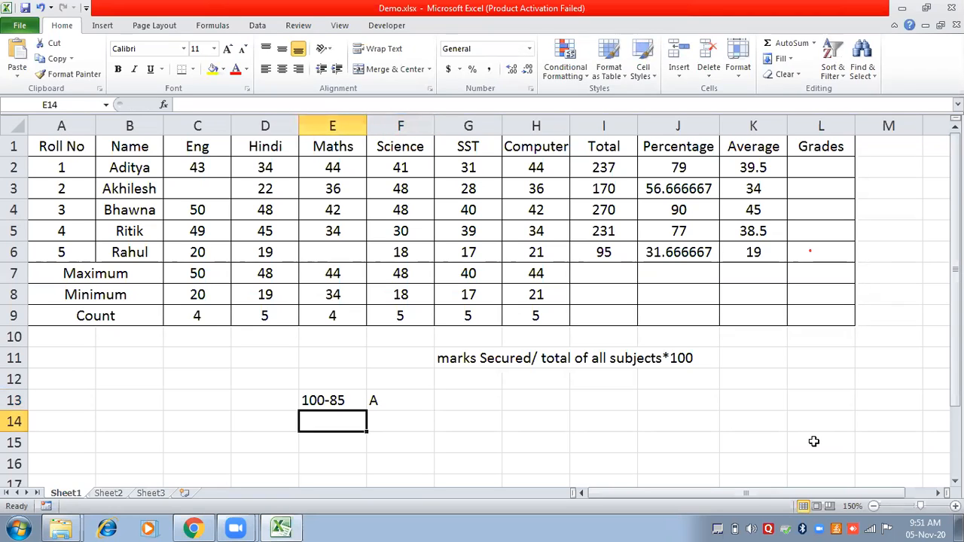
# Step: Add the second grading band in row 14: 84.99-70 in E14 and grade B in F14
pyautogui.write('84')
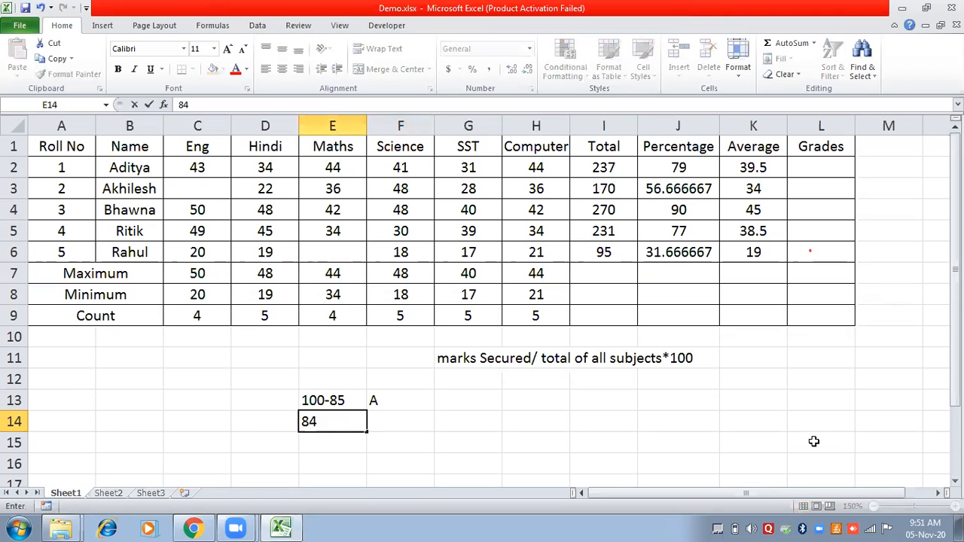
pyautogui.write('.99')
pyautogui.write('-')
pyautogui.write('70')
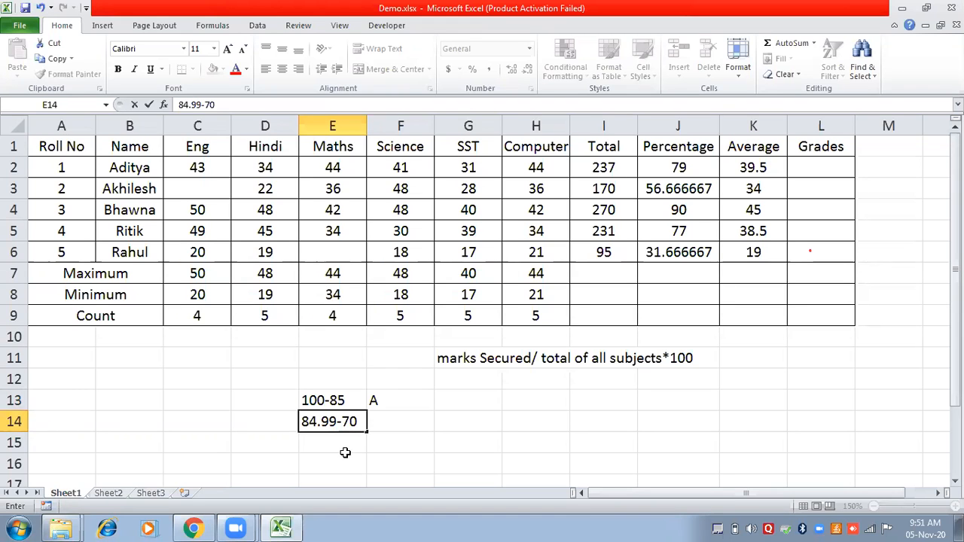
pyautogui.press('Tab')
pyautogui.write('B')
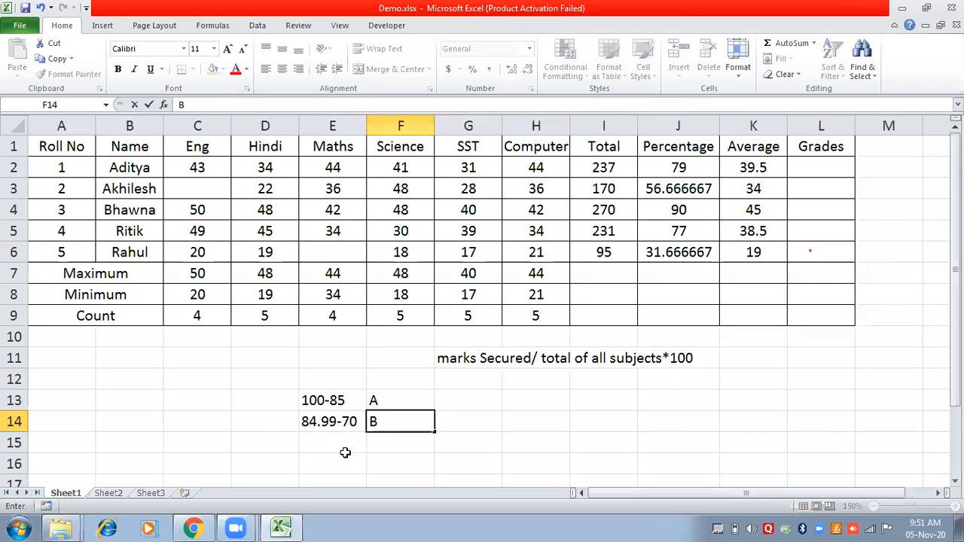
pyautogui.press('Return')
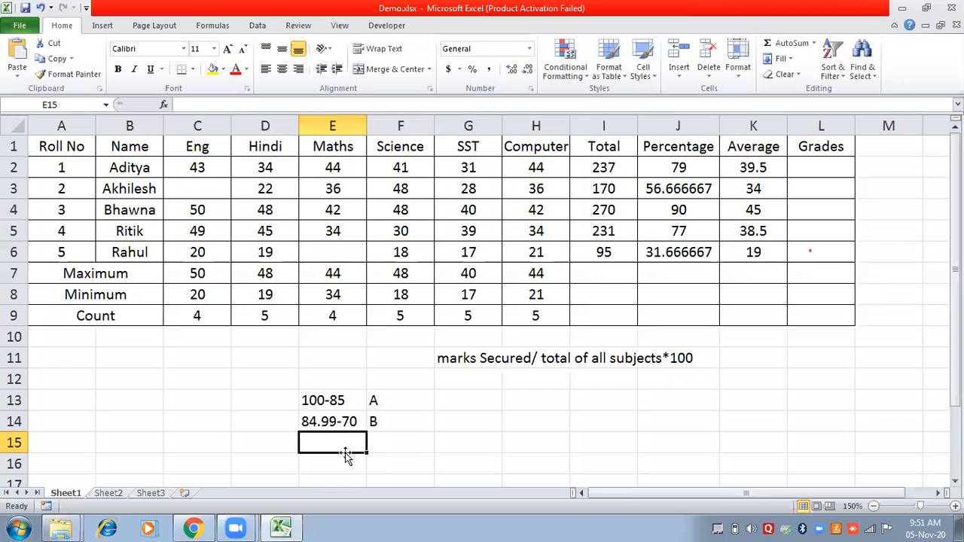
# Step: Add the third grading band in row 15: 69.99-50 in E15 and grade C in F15
pyautogui.write('69.99')
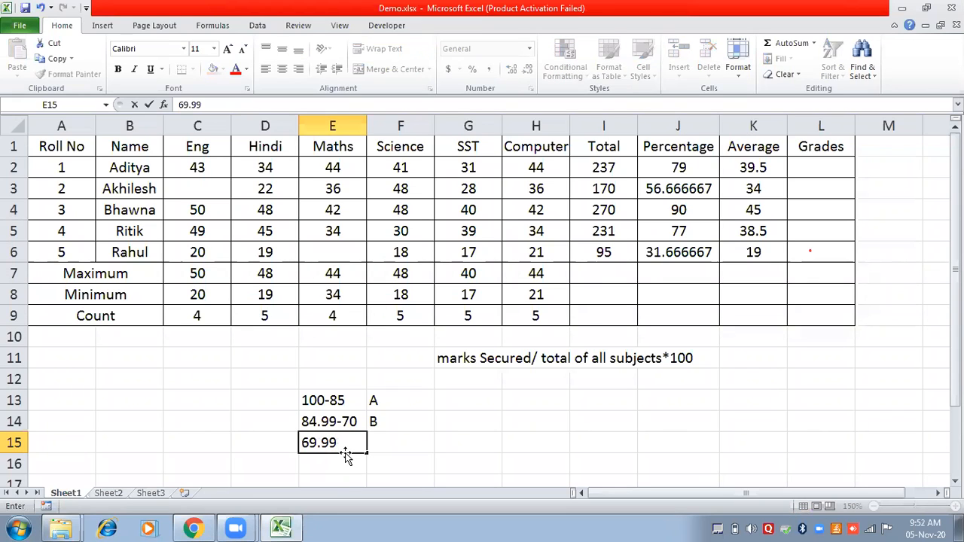
pyautogui.write('-50')
pyautogui.press('Tab')
pyautogui.write('c')
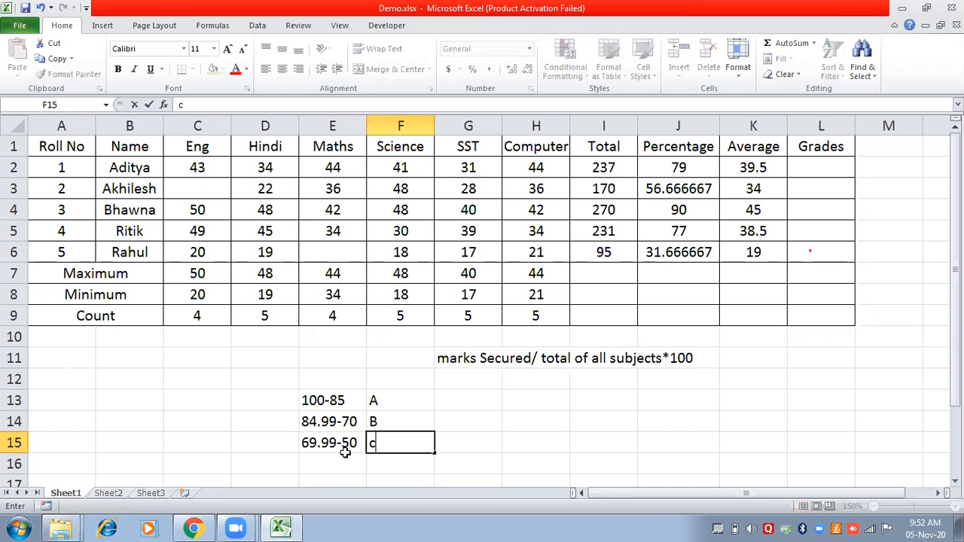
pyautogui.write('C')
pyautogui.press('Return')
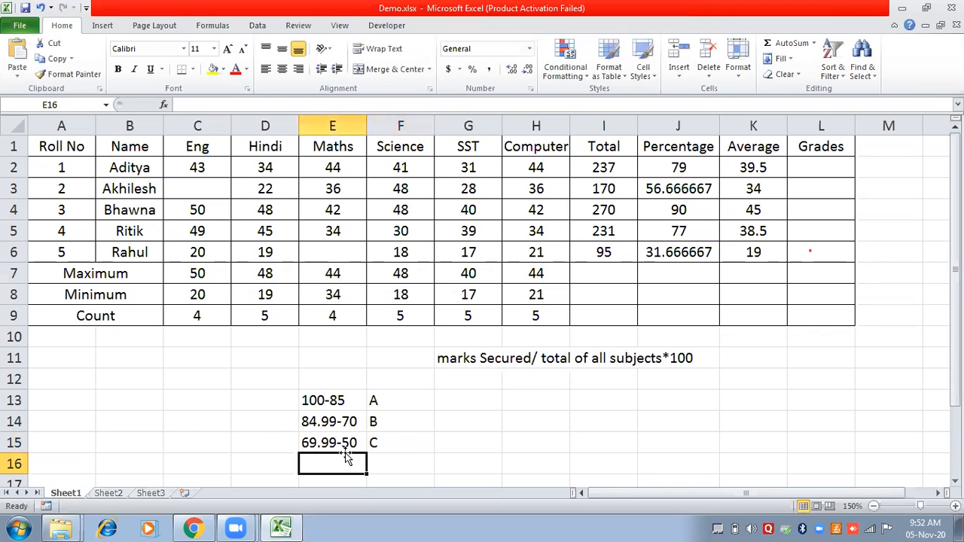
# Step: Add the last grading band in row 16: "below 50" in E16 and grade D in F16
pyautogui.write('below ')
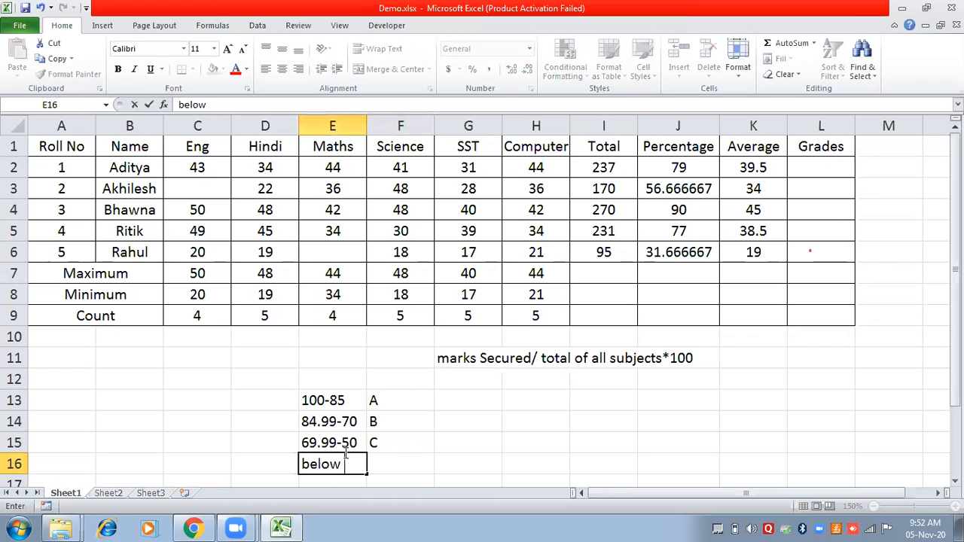
pyautogui.write('50')
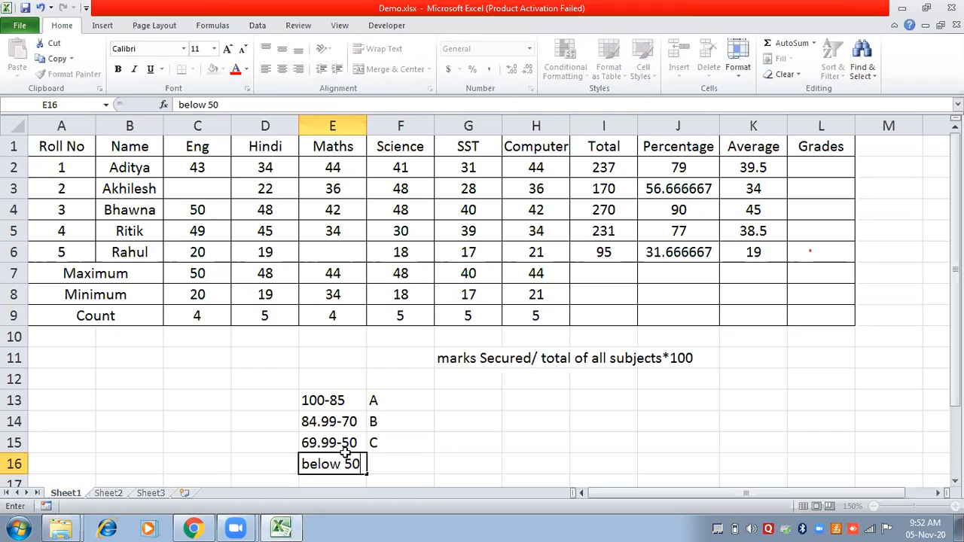
pyautogui.press('Tab')
pyautogui.write('D')
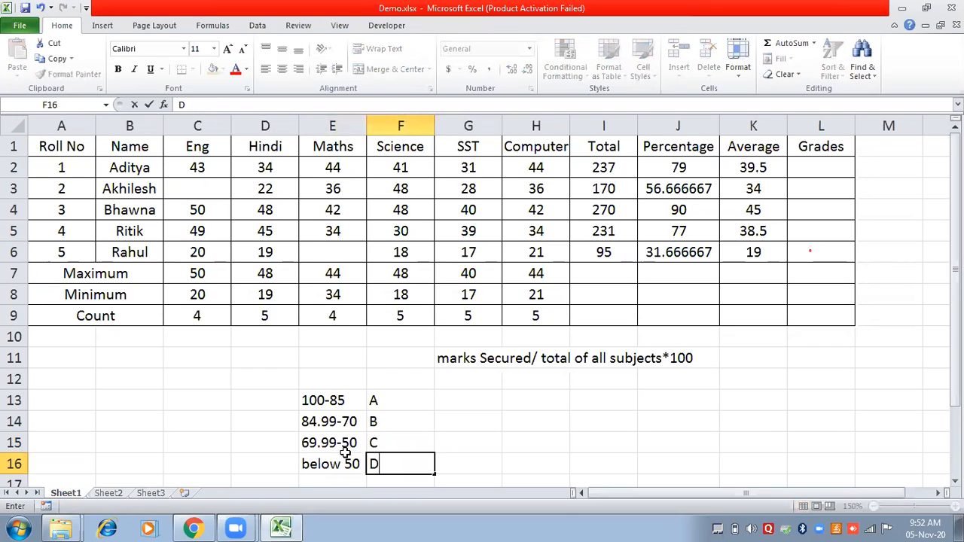
pyautogui.click(656, 437)
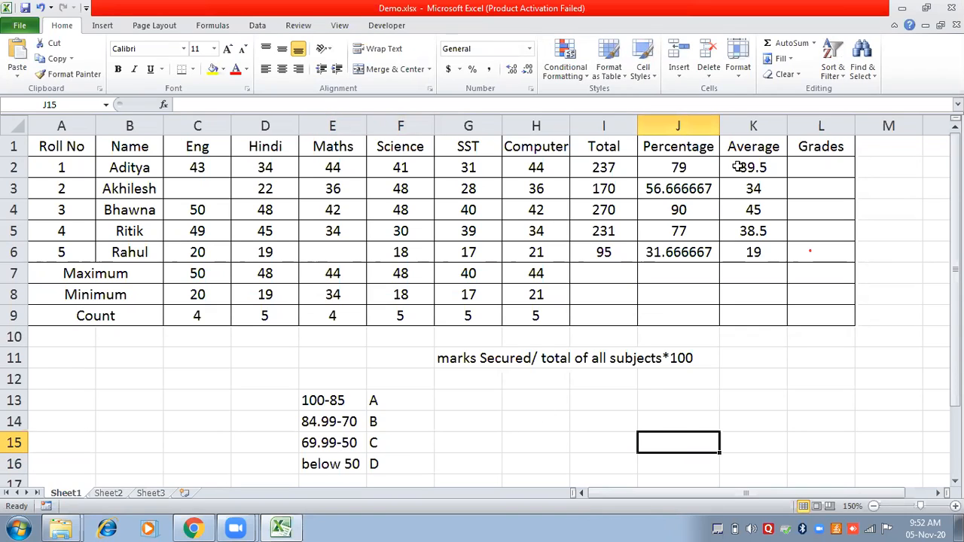
# Step: Start an IF formula in L2 that returns "A" when the percentage in J2 is >=85
pyautogui.click(836, 167)
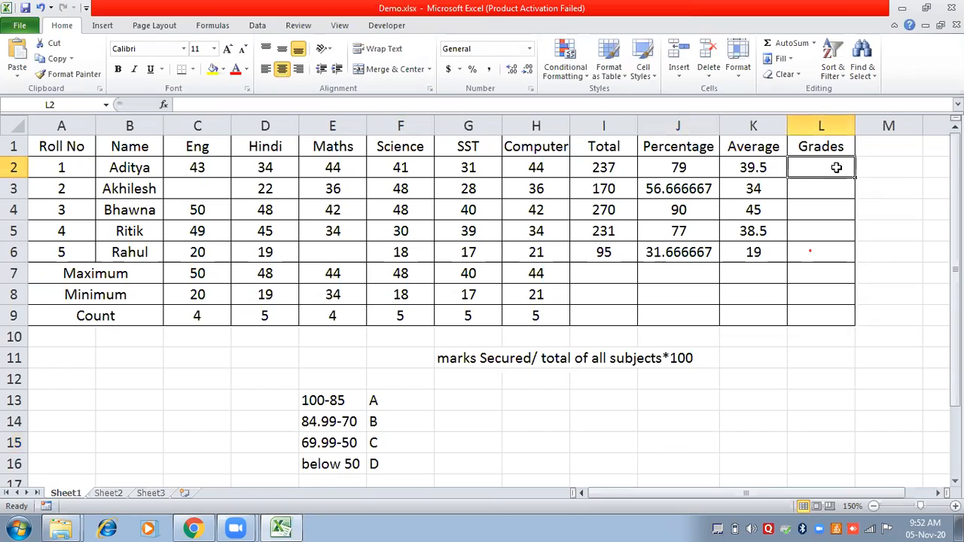
pyautogui.click(505, 106)
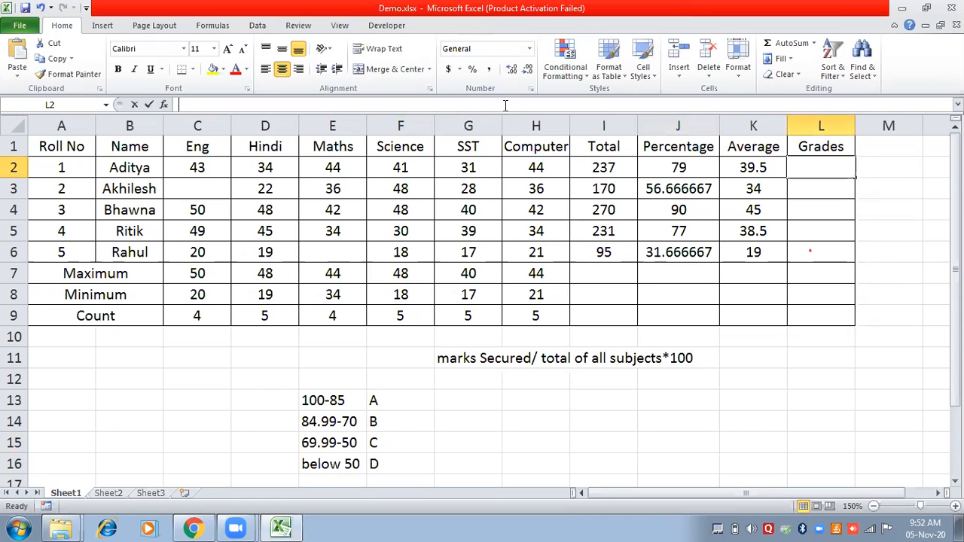
pyautogui.write('=if')
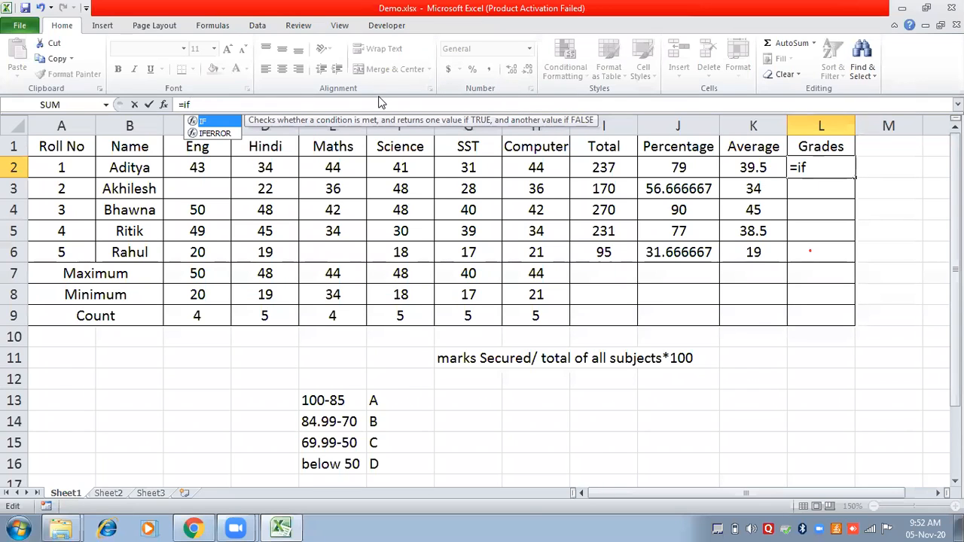
pyautogui.write('(')
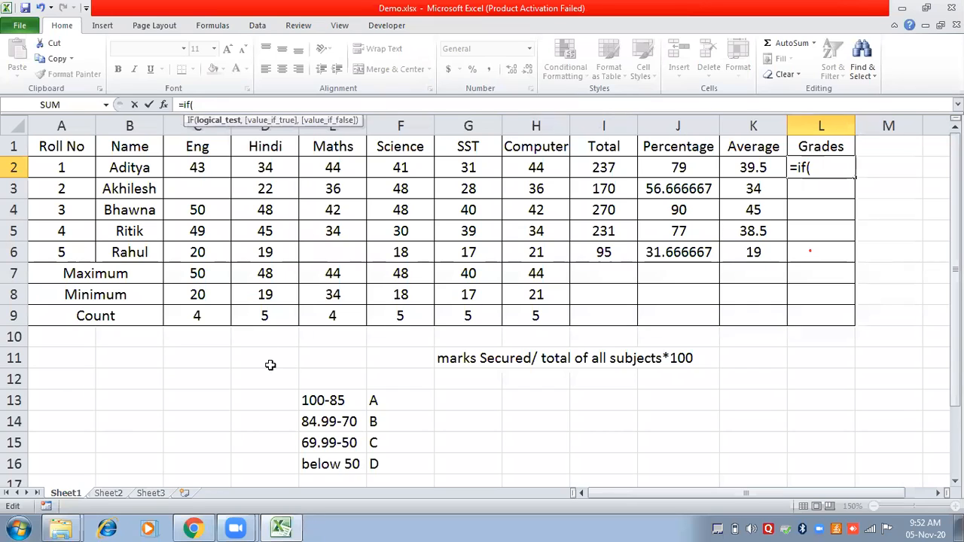
pyautogui.click(656, 169)
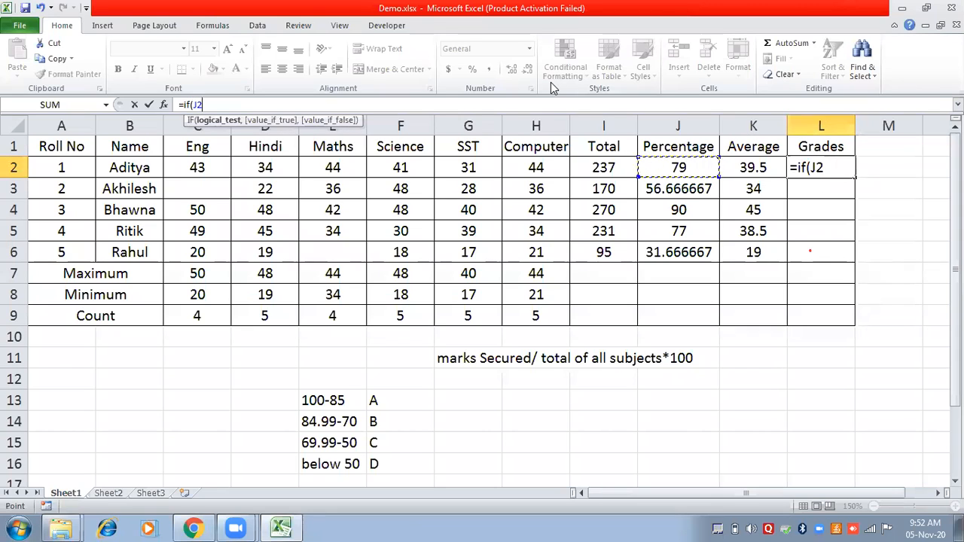
pyautogui.write('>')
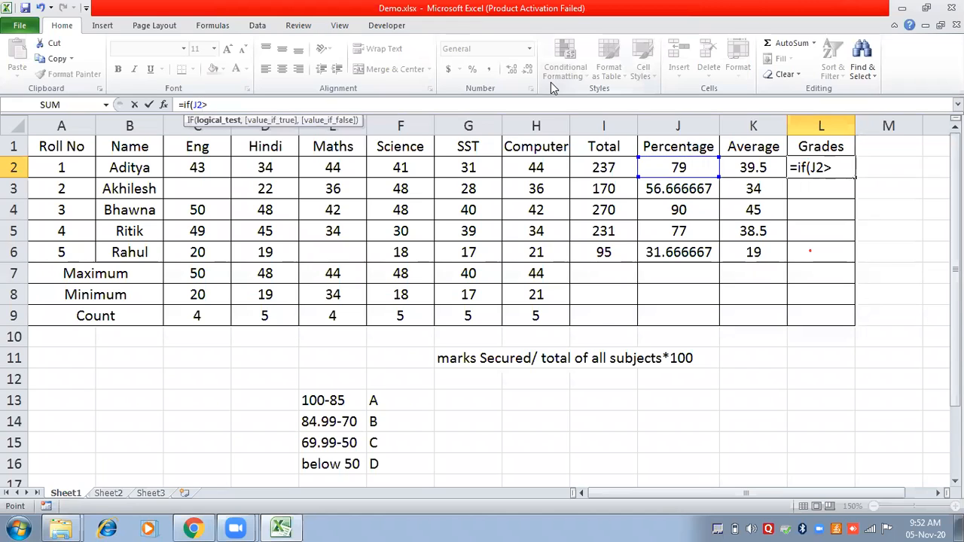
pyautogui.write('=')
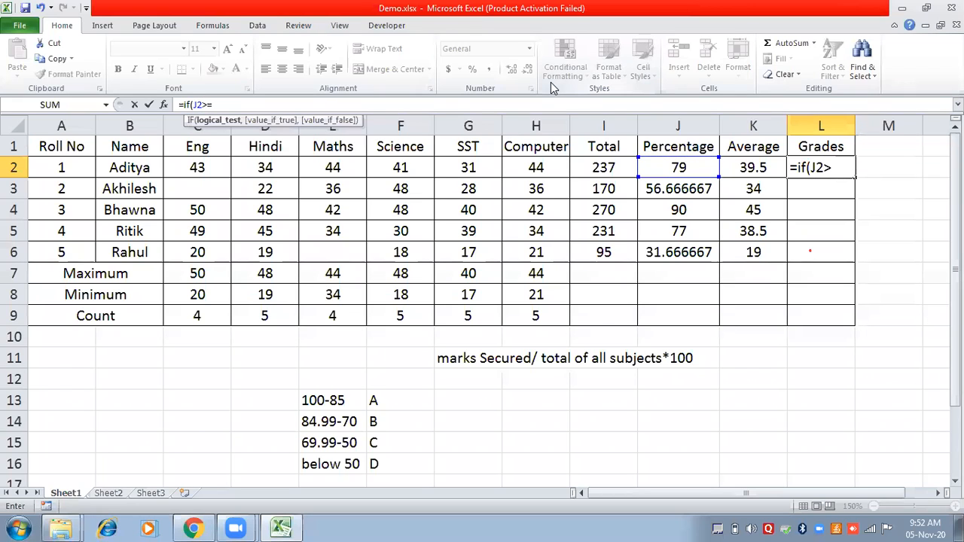
pyautogui.write('85')
pyautogui.write(',"A"')
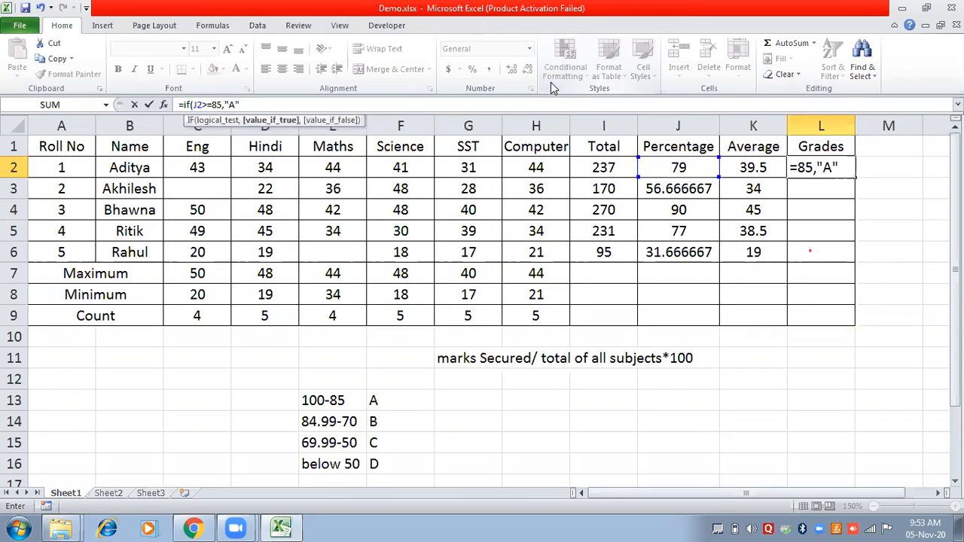
# Step: Nest a second IF as the formula's false value, returning "B" when J2>=70
pyautogui.write(',')
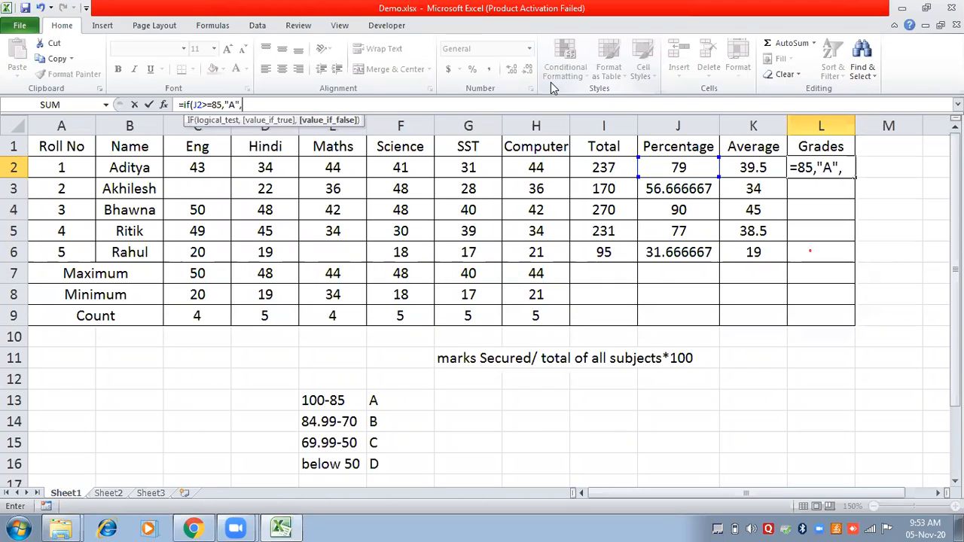
pyautogui.write('if')
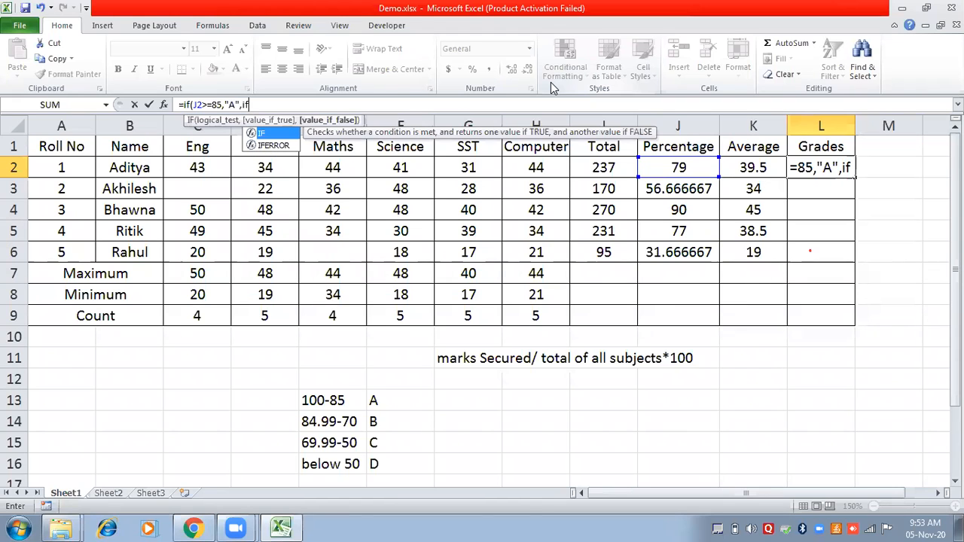
pyautogui.write('(')
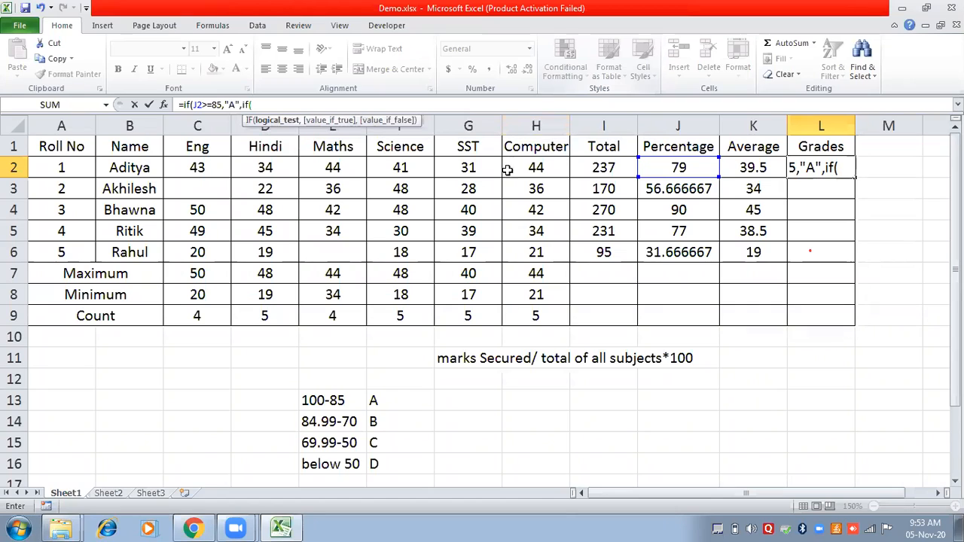
pyautogui.click(679, 169)
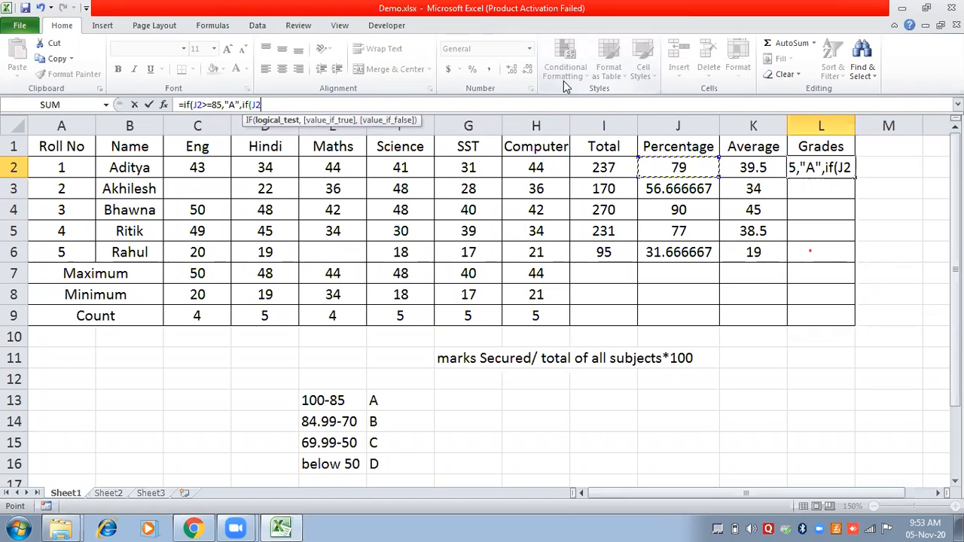
pyautogui.write('>')
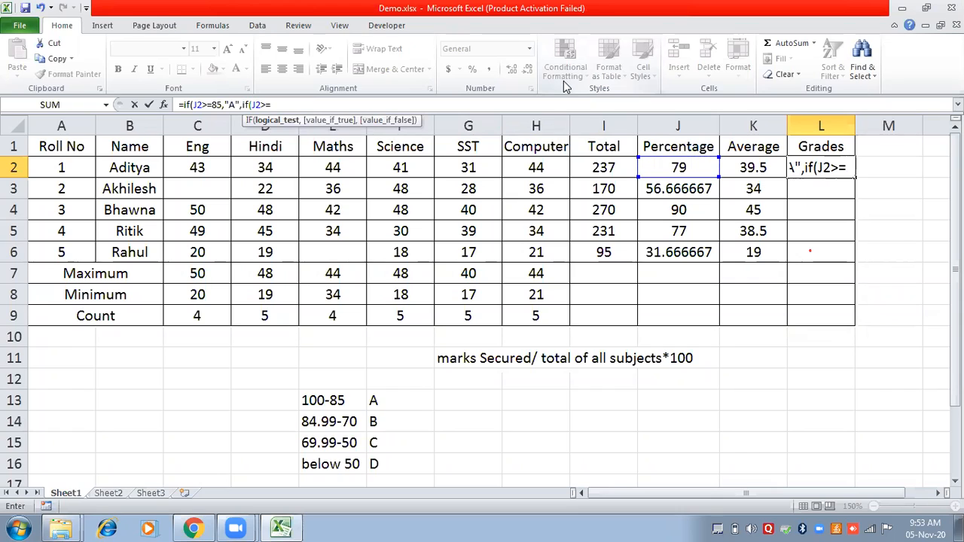
pyautogui.write('=84')
pyautogui.press('BackSpace')
pyautogui.press('BackSpace')
pyautogui.write('70')
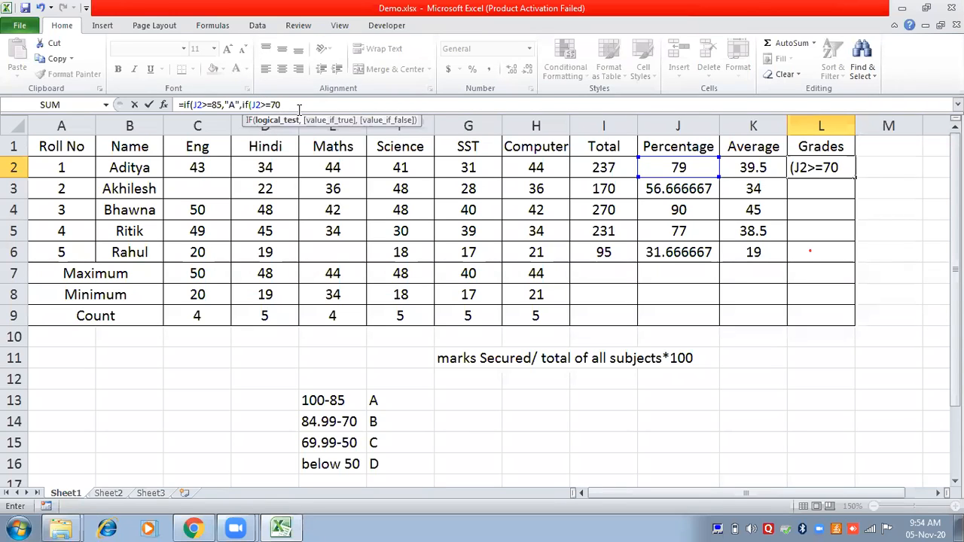
pyautogui.write(',"')
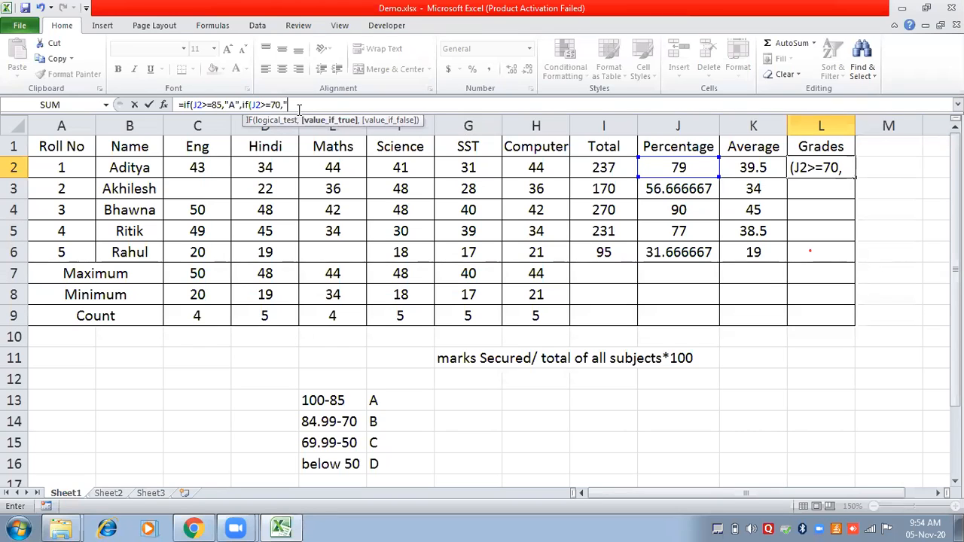
pyautogui.write('B"')
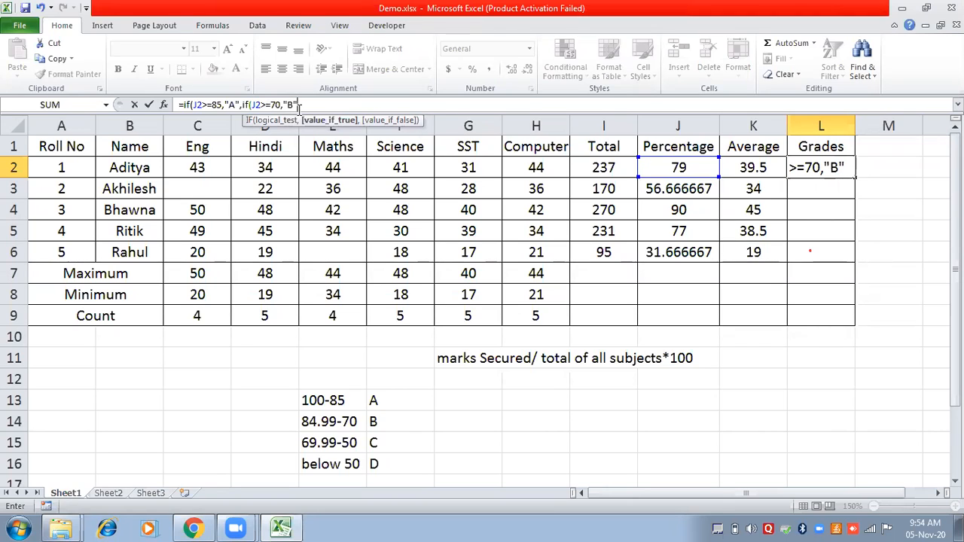
# Step: Nest a third IF as the false value of the L2 formula, returning "C" when J2>=50
pyautogui.write(',')
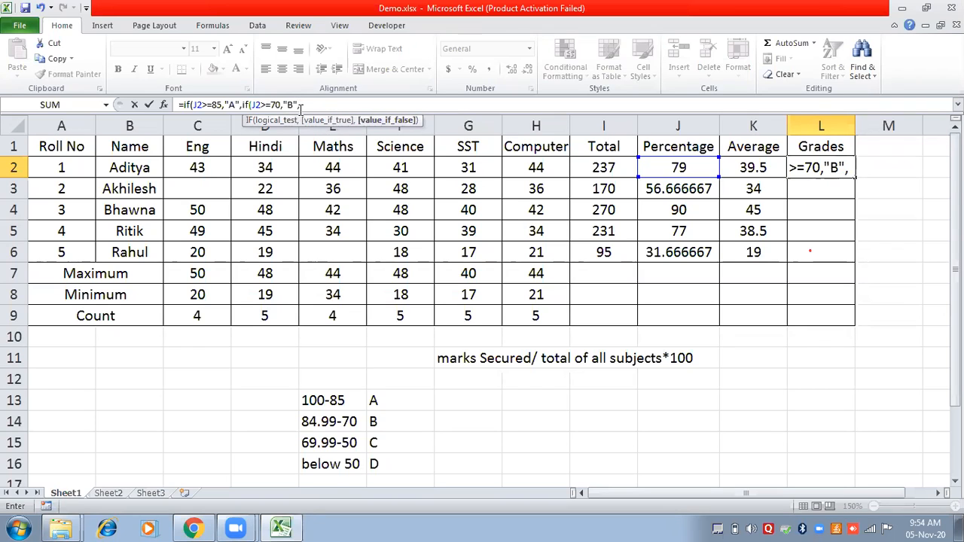
pyautogui.write('if')
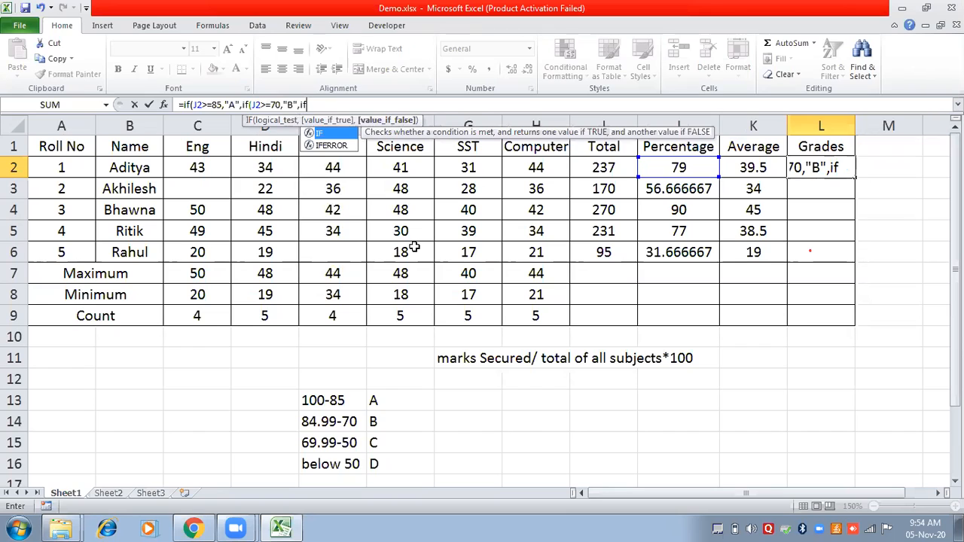
pyautogui.write('(')
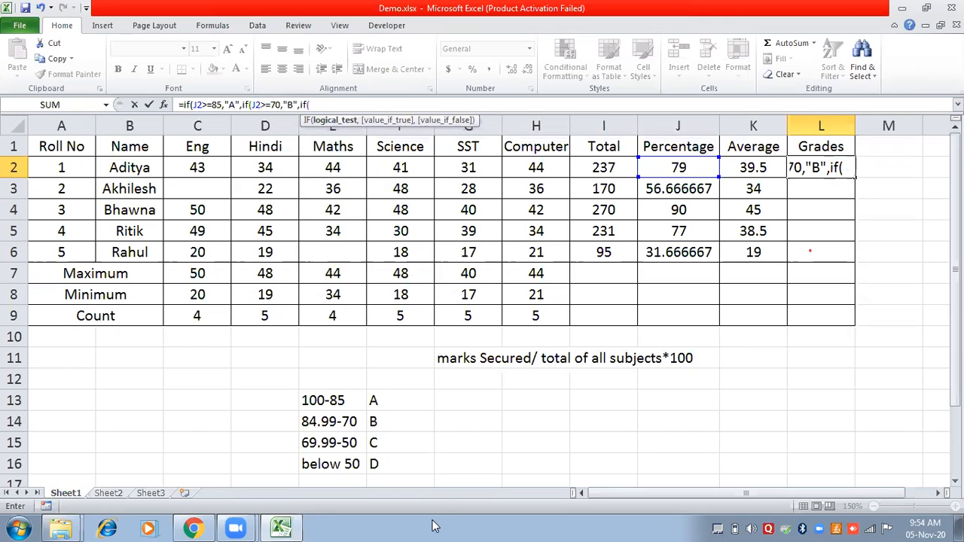
pyautogui.click(677, 167)
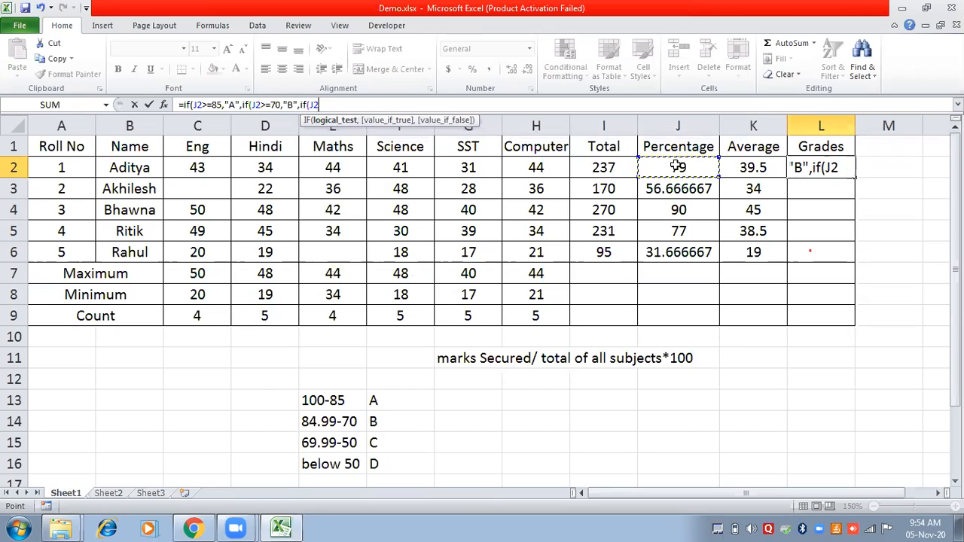
pyautogui.write('>=50')
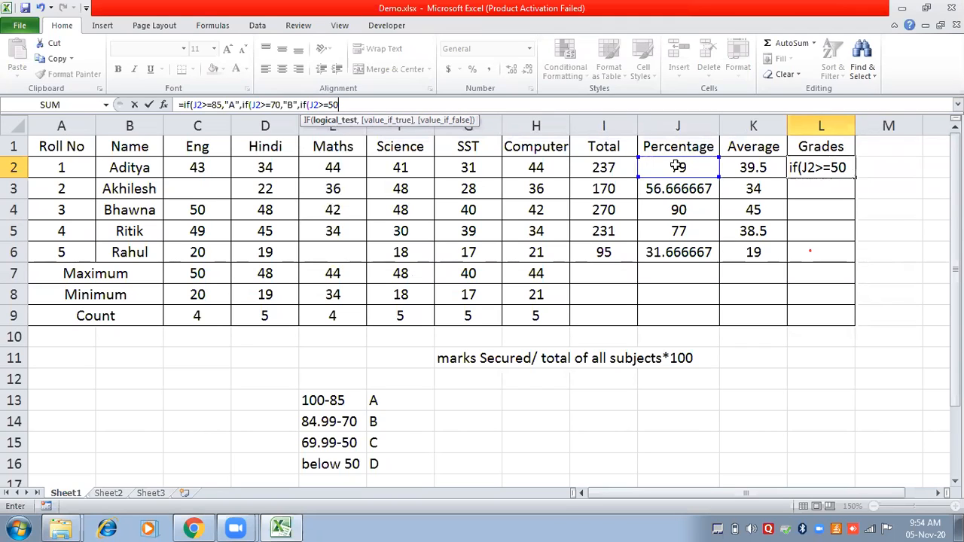
pyautogui.write(',"')
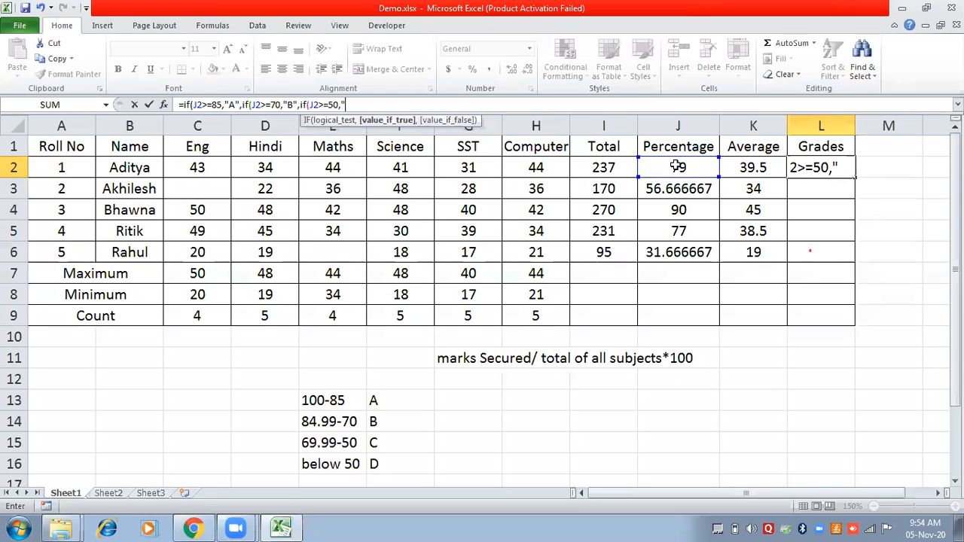
pyautogui.write('C"')
# Step: Set "D" as the innermost IF's false value, close all three IFs and enter the formula in L2
pyautogui.write(',')
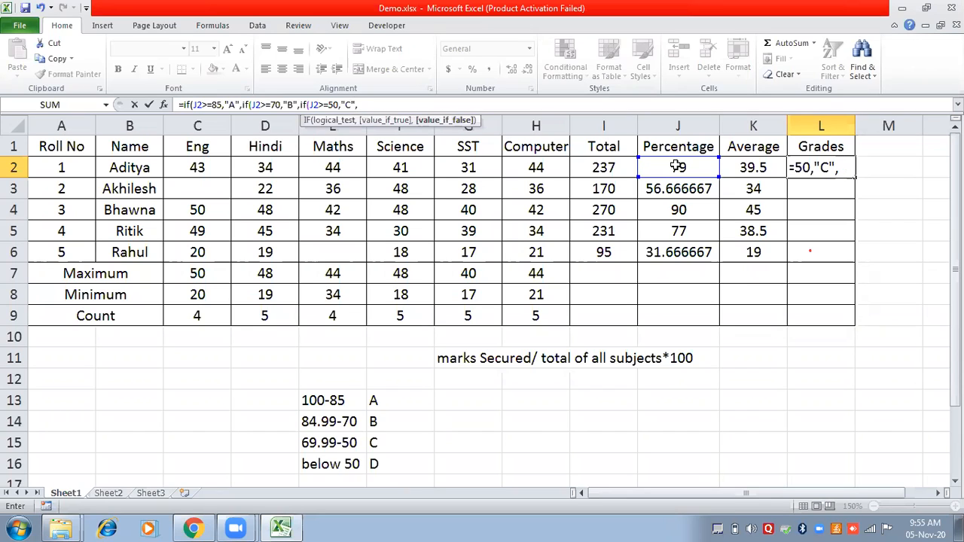
pyautogui.write('"D"')
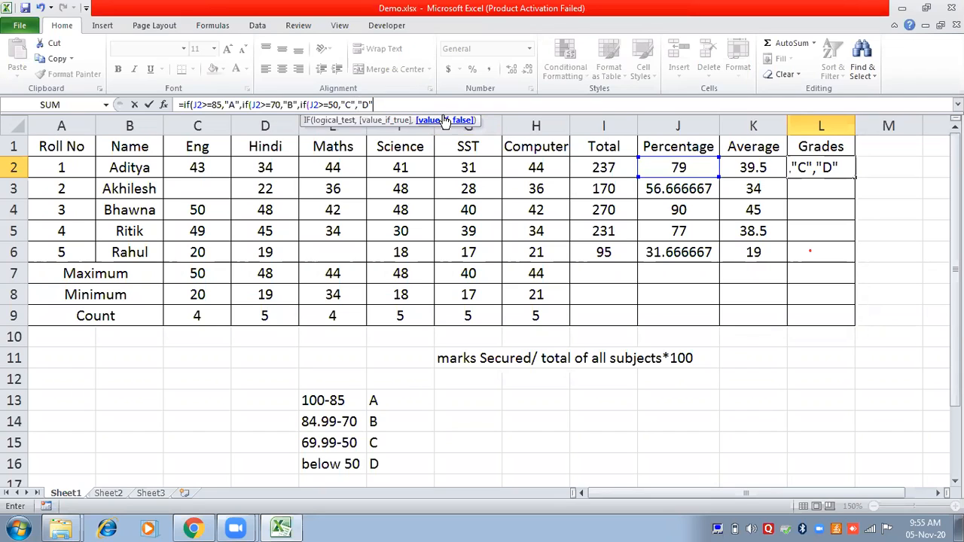
pyautogui.click(280, 106)
pyautogui.write(',')
pyautogui.click(375, 105)
pyautogui.write('))')
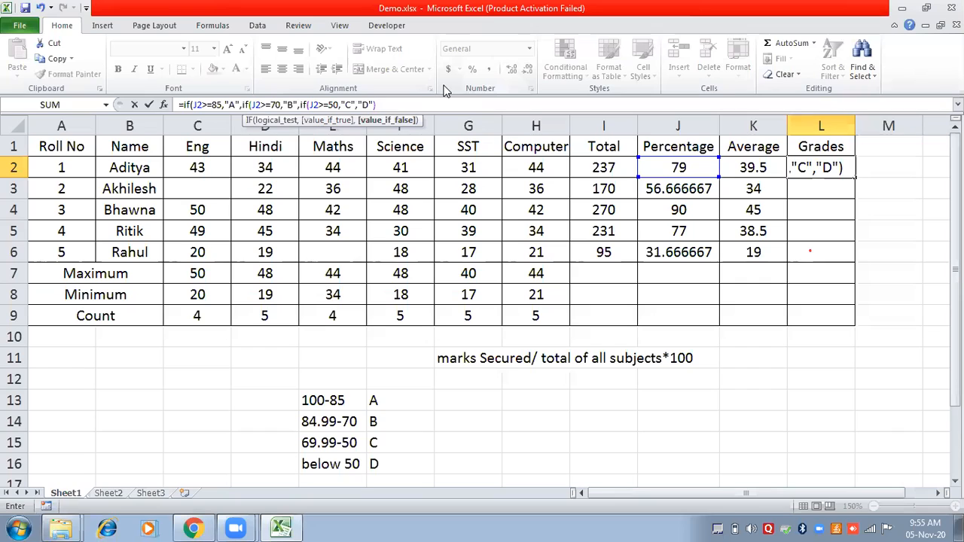
pyautogui.write('))')
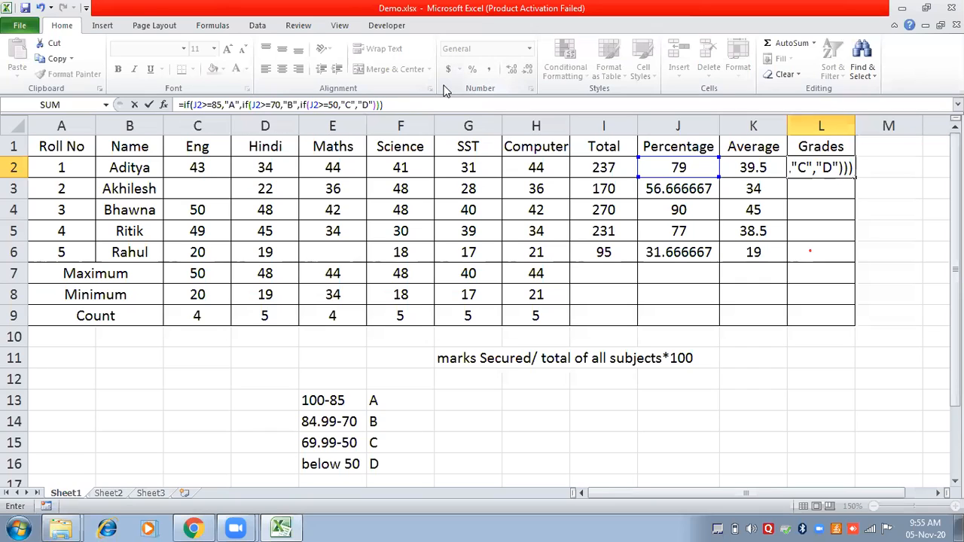
pyautogui.press('Return')
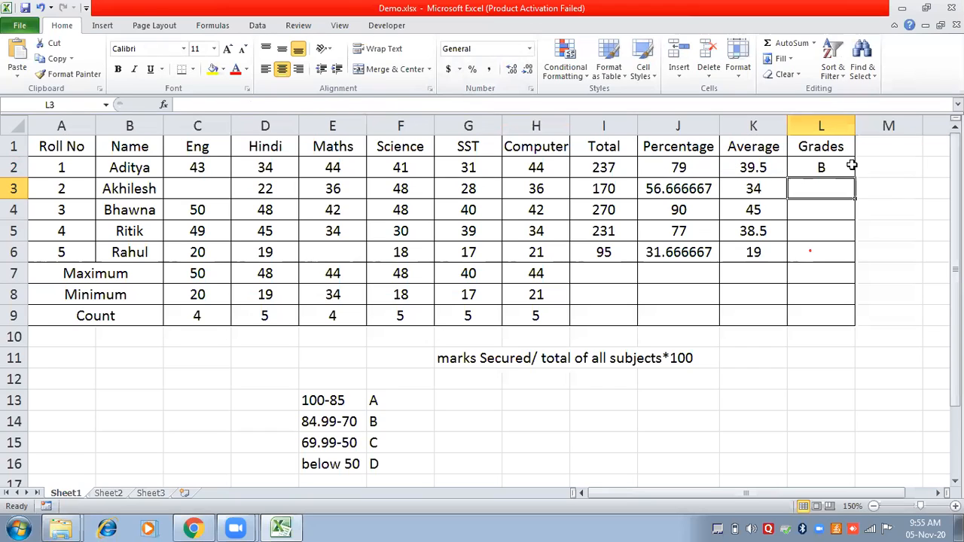
# Step: Fill the grade formula from L2 down through L6
pyautogui.click(826, 167)
pyautogui.moveTo(855, 178); pyautogui.dragTo(860, 259)
pyautogui.click(754, 286)
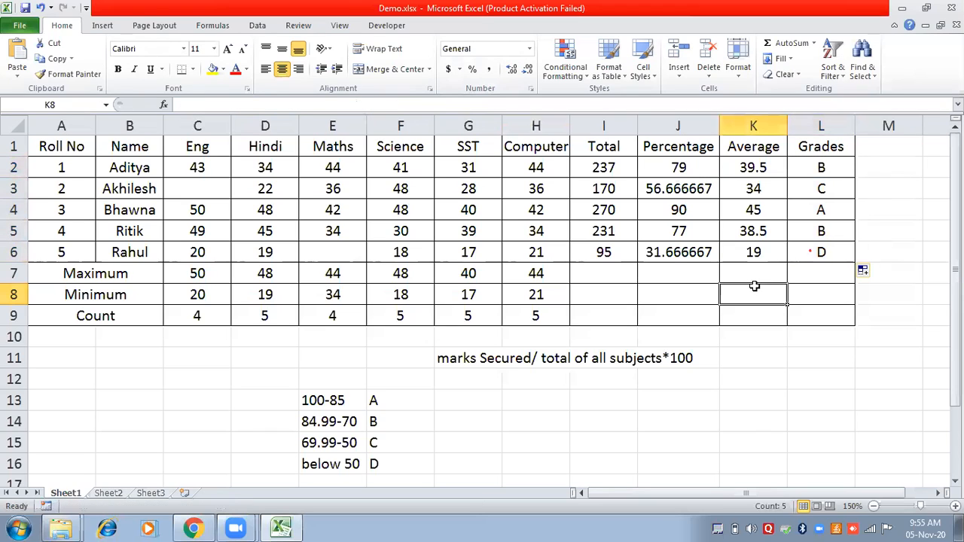
pyautogui.click(841, 167)
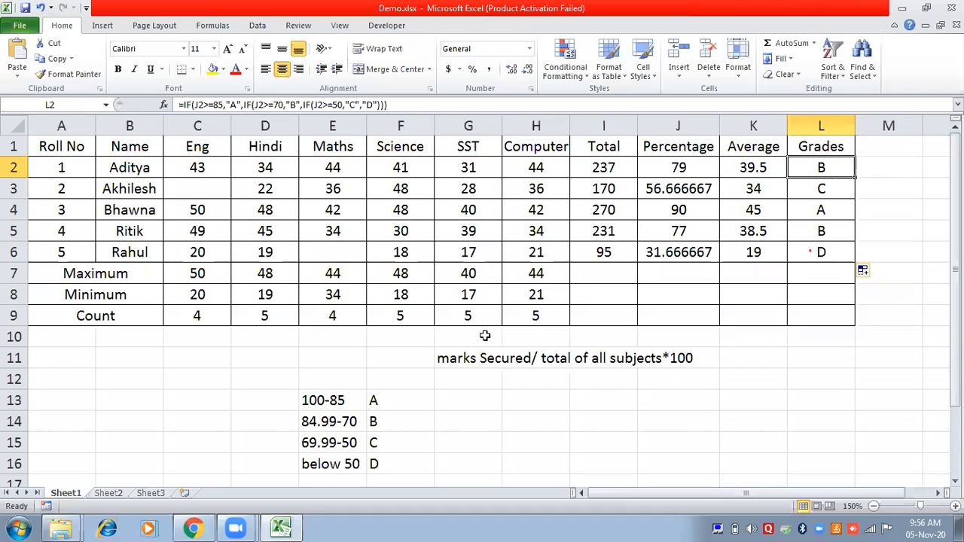
# Step: Enter the remark "V Good" in G13 beside grade A
pyautogui.click(472, 401)
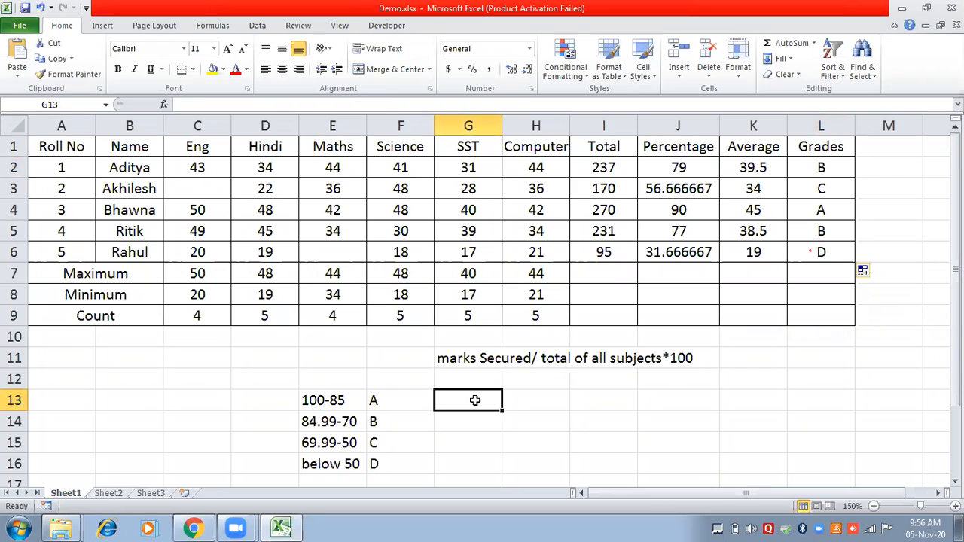
pyautogui.write('V')
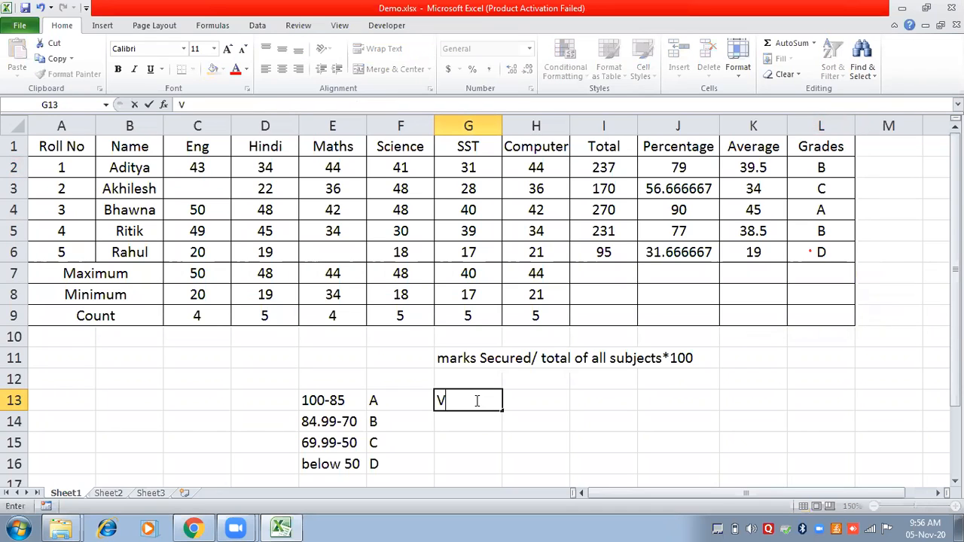
pyautogui.write(' Good')
pyautogui.press('Return')
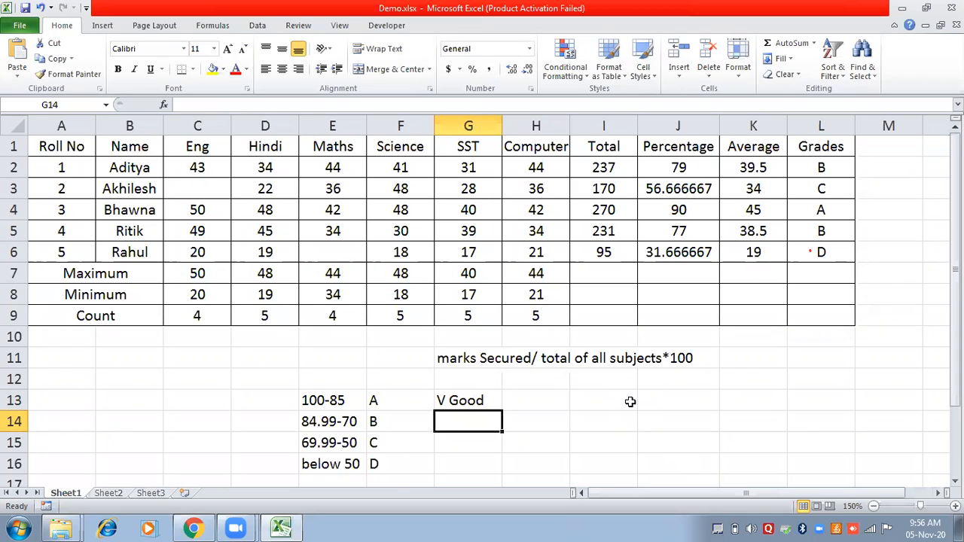
# Step: Enter the remark "Can Improve" in G14 and move it to G15 beside grade C
pyautogui.write('Can ')
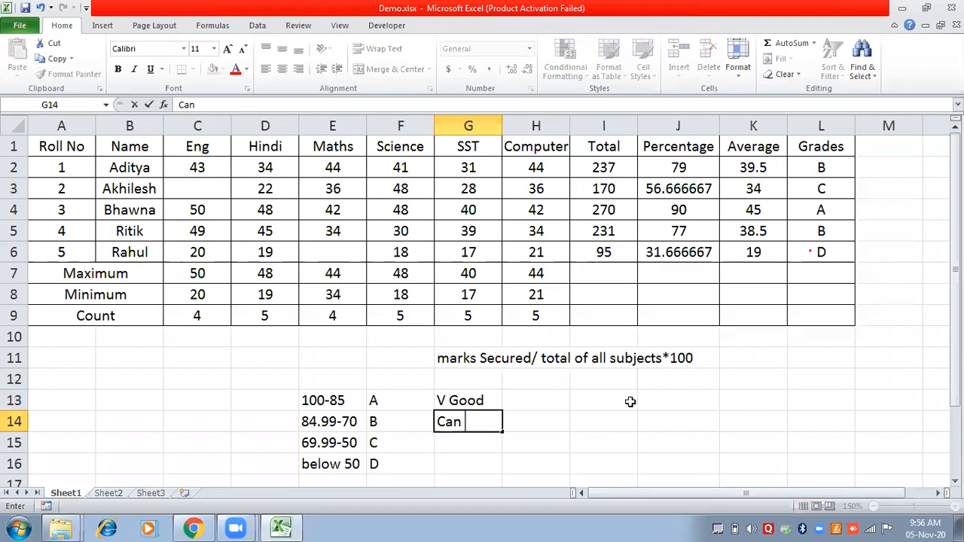
pyautogui.write('Improve')
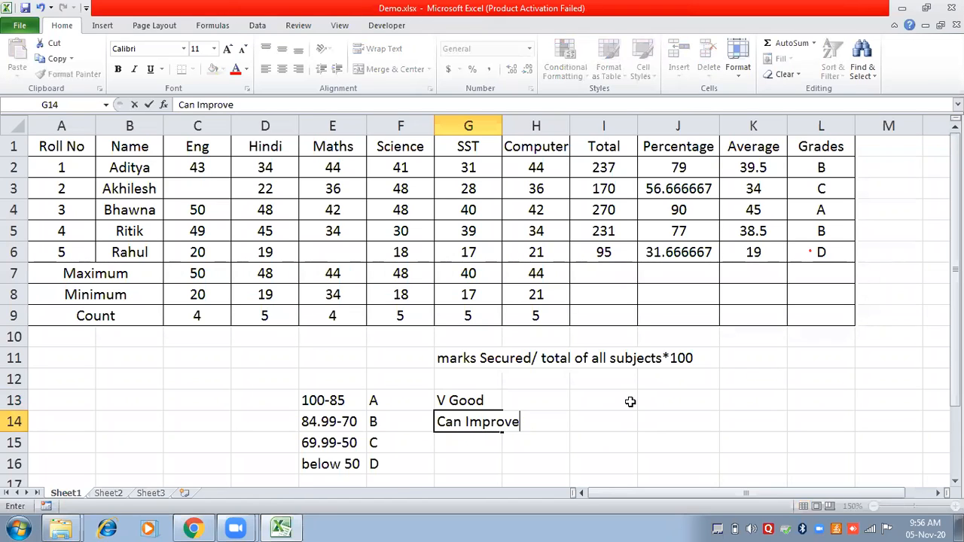
pyautogui.press('Return')
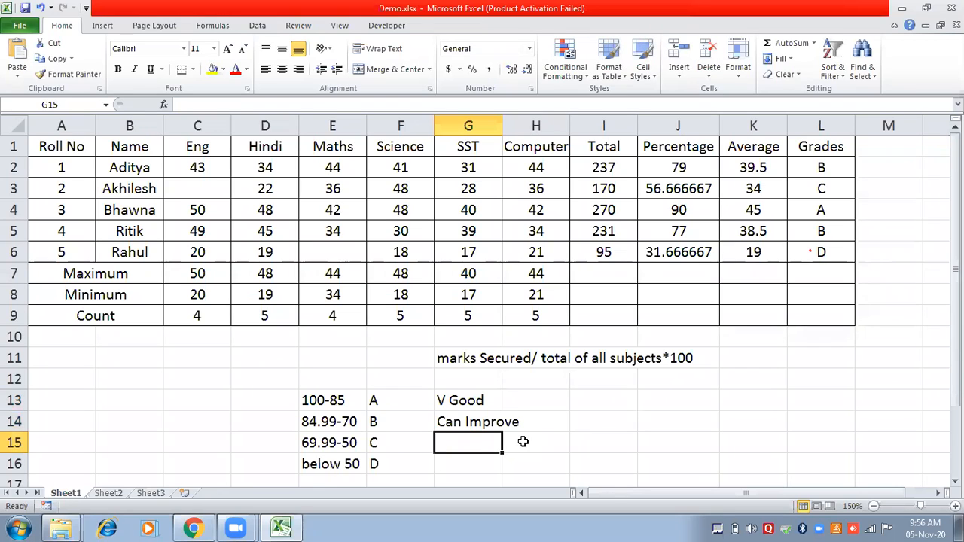
pyautogui.click(482, 422)
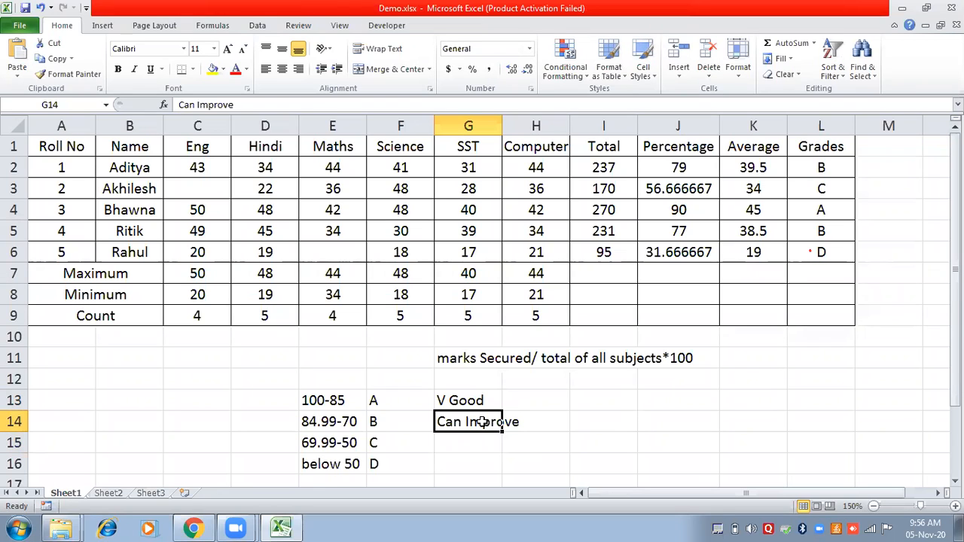
pyautogui.hotkey('ctrl', 'c')
pyautogui.click(477, 447)
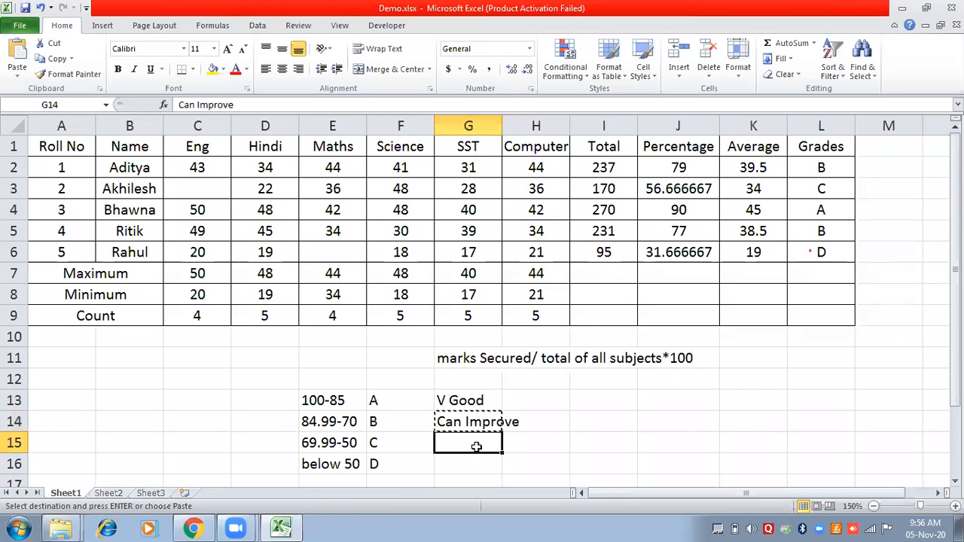
pyautogui.hotkey('ctrl', 'v')
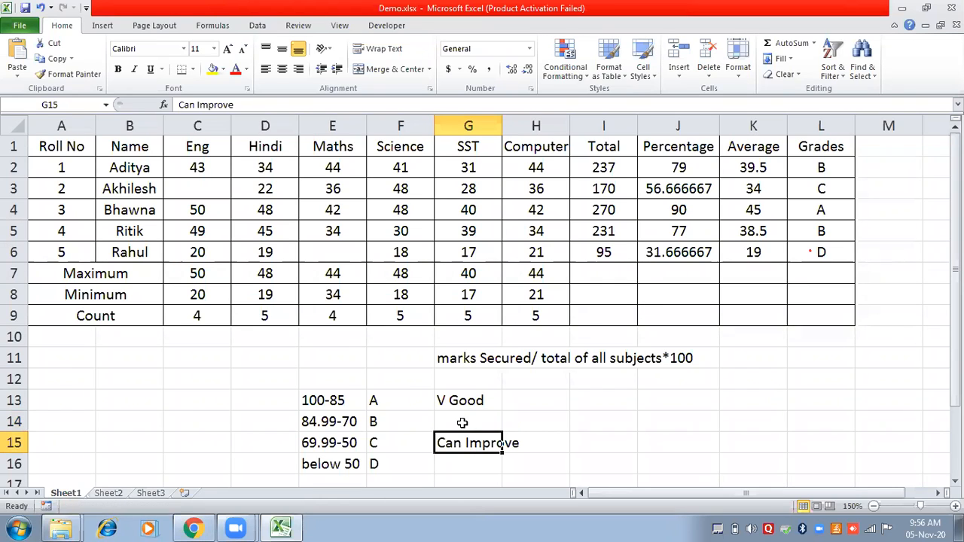
# Step: Enter the remark "Keep it up" in G14 beside grade B
pyautogui.click(463, 424)
pyautogui.write('Ke')
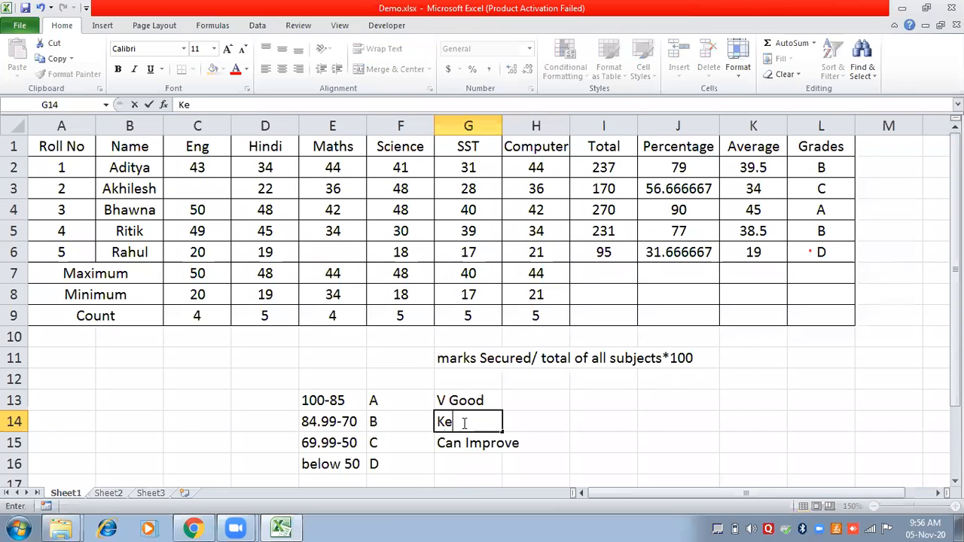
pyautogui.write('ep it up')
# Step: Enter the remark "Work Hard" in G16 beside grade D
pyautogui.click(470, 461)
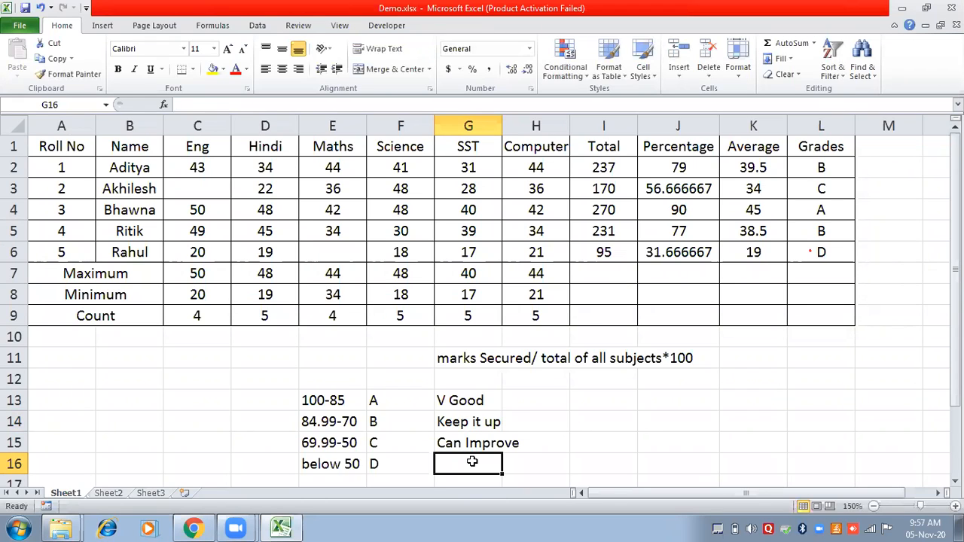
pyautogui.write('Wor')
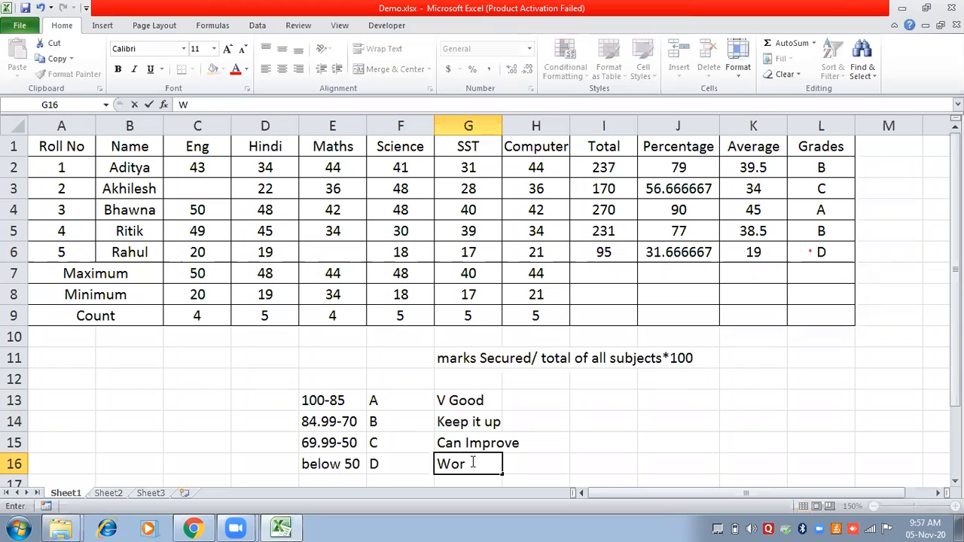
pyautogui.write('k Hard')
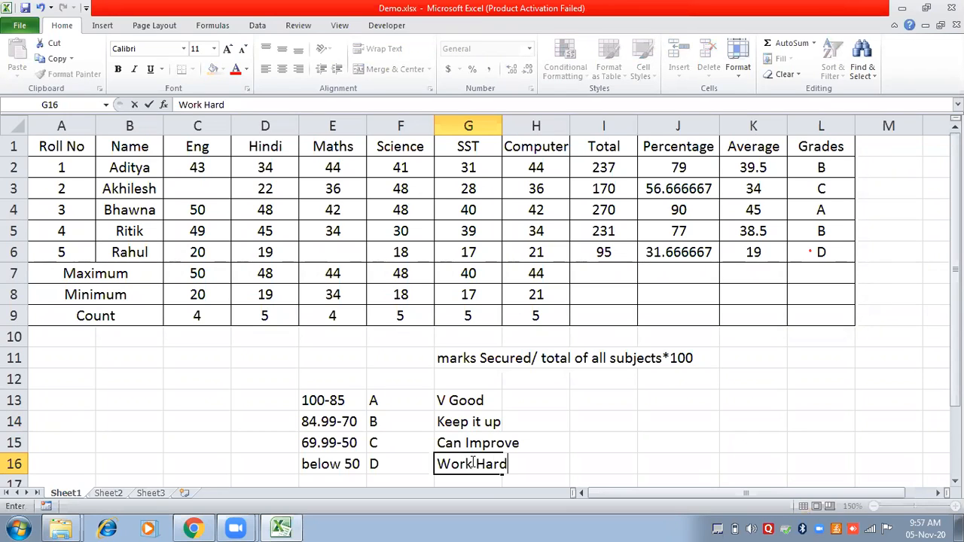
pyautogui.click(573, 462)
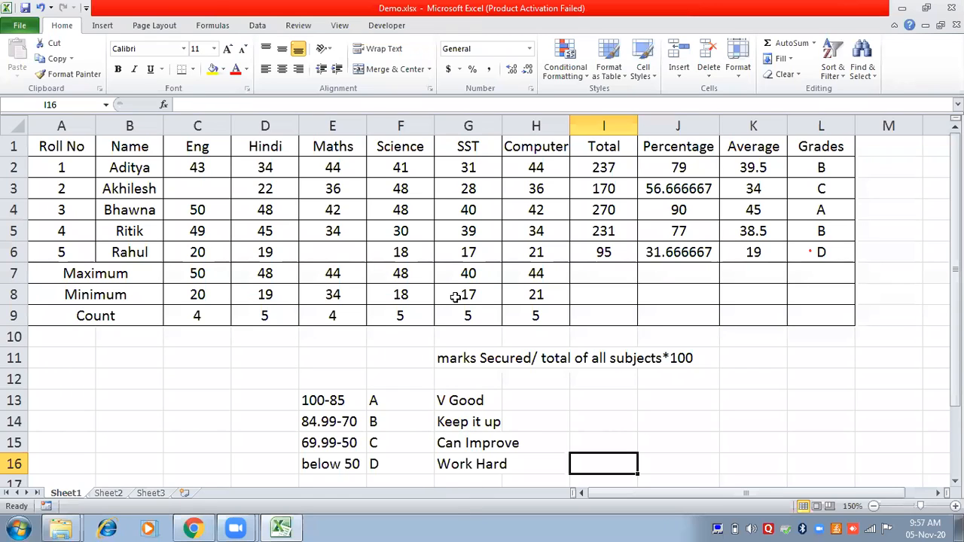
# Step: Edit the L2 formula to return "V Good" instead of "A" when J2>=85
pyautogui.click(823, 167)
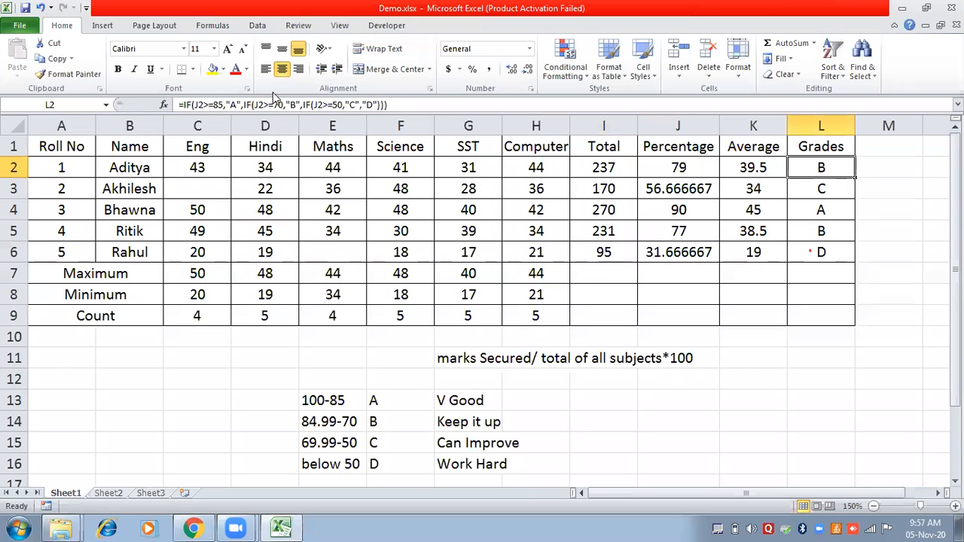
pyautogui.click(236, 103)
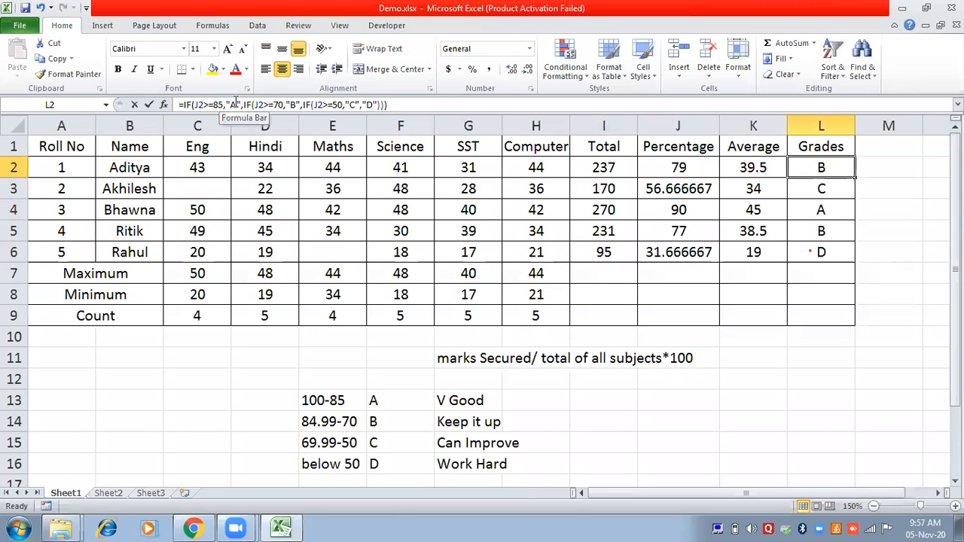
pyautogui.press('BackSpace')
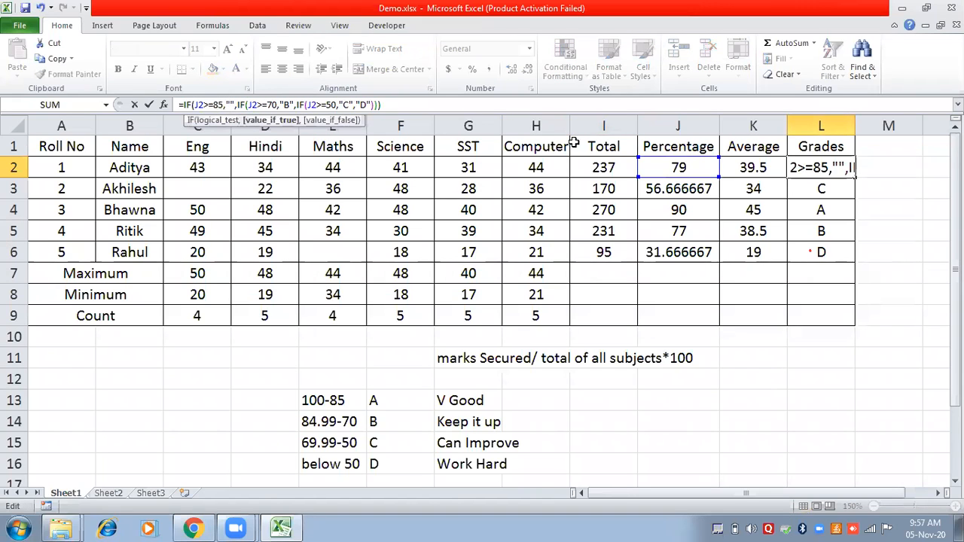
pyautogui.write('V Goo')
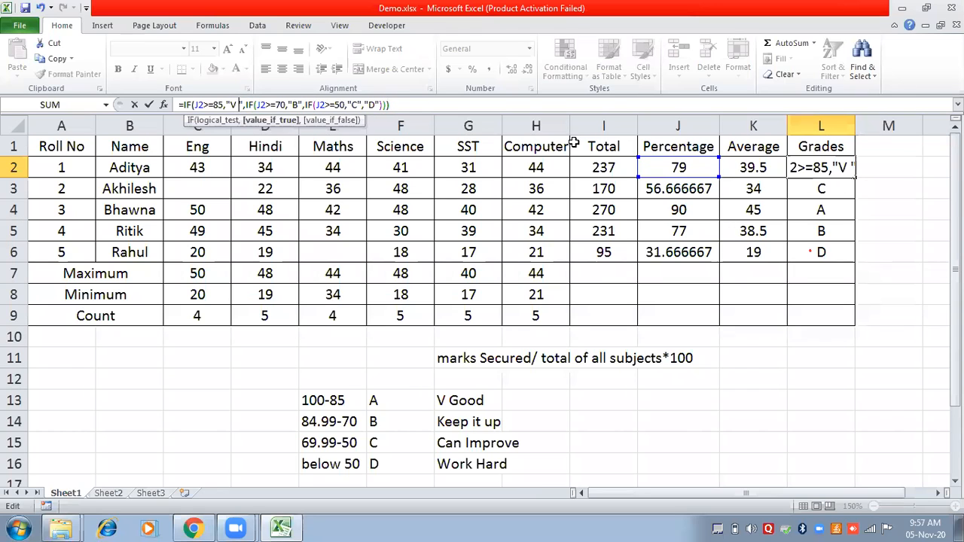
pyautogui.write('d')
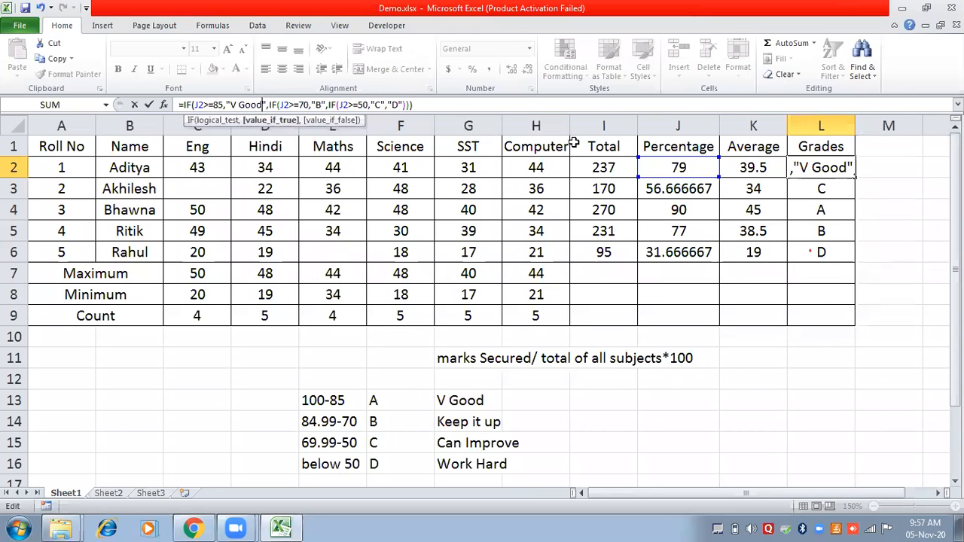
# Step: Replace the "B" result in the L2 formula with "Keep it up" for J2>=70
pyautogui.doubleClick(320, 105)
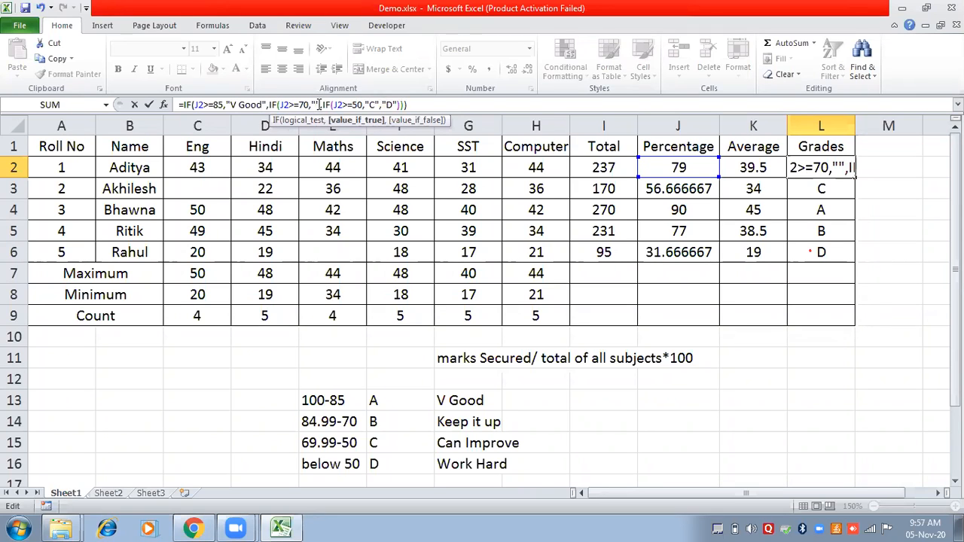
pyautogui.write('Kee')
pyautogui.write('p it ')
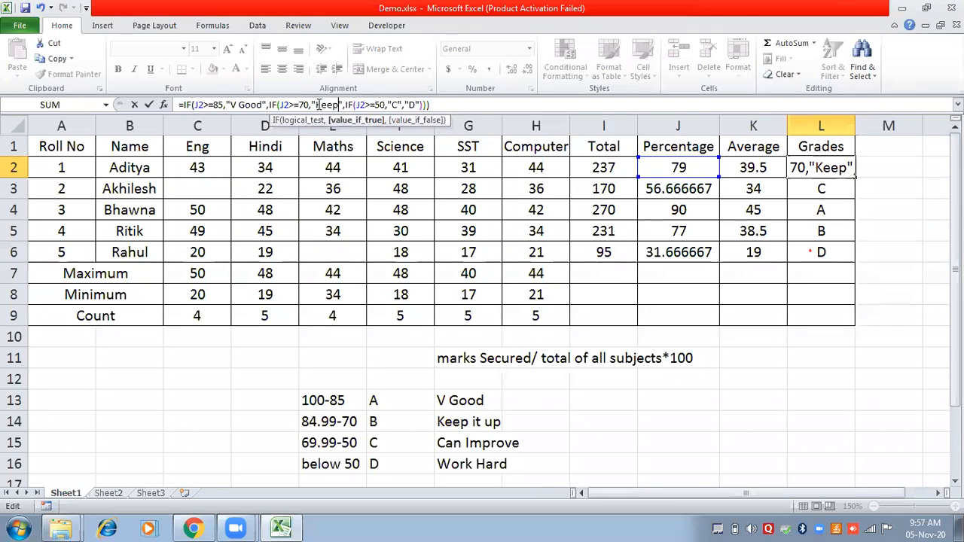
pyautogui.write('up')
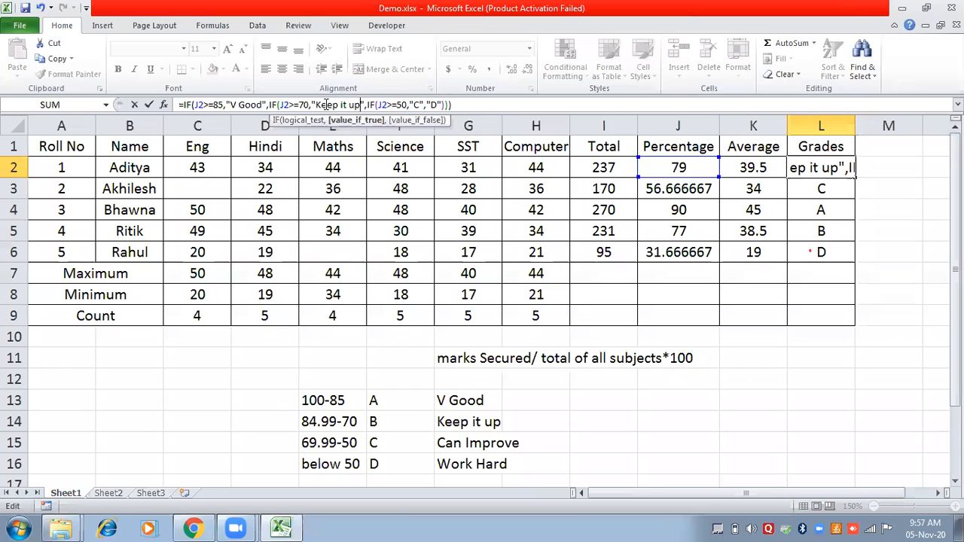
# Step: Replace the "C" result in the L2 formula with "Can Improve" for J2>=50
pyautogui.click(422, 105)
pyautogui.press('BackSpace')
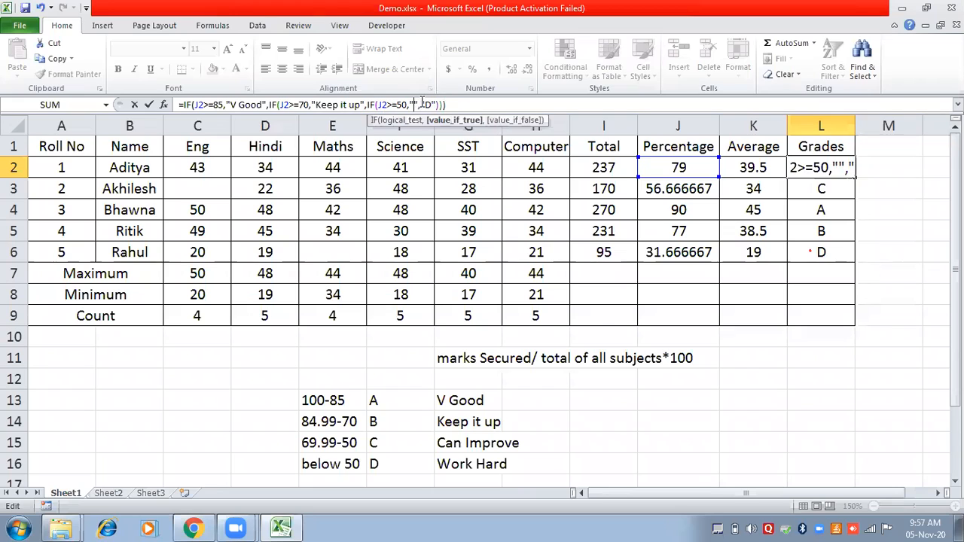
pyautogui.write('Can I')
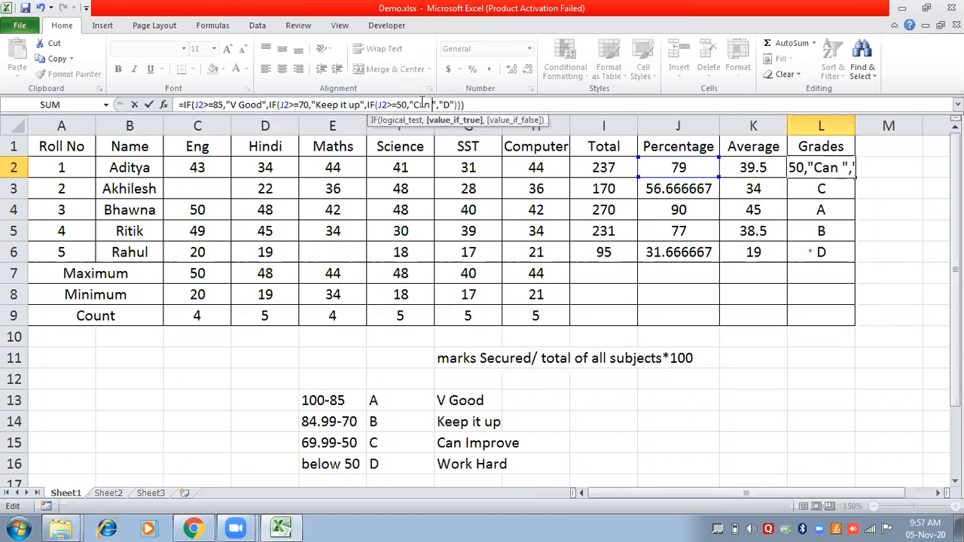
pyautogui.write('mp')
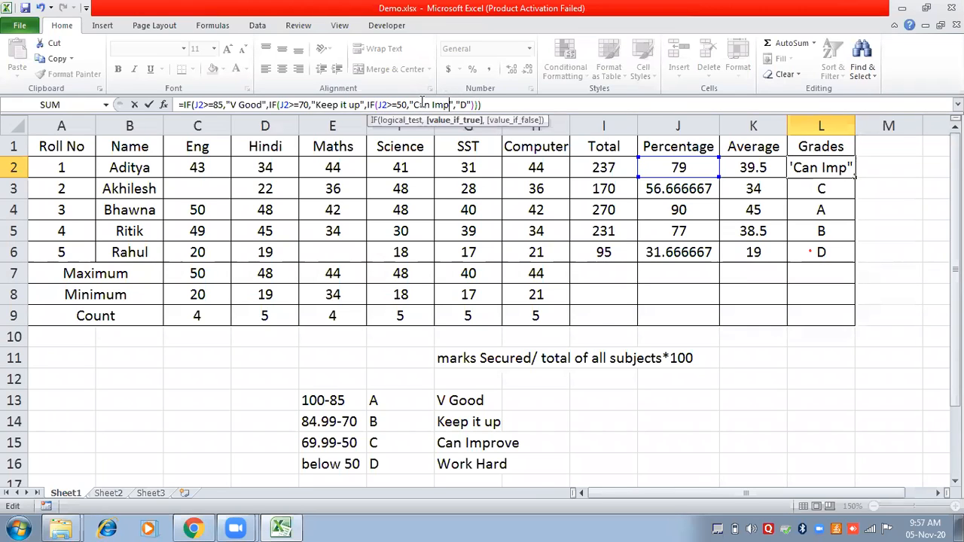
pyautogui.write('rove')
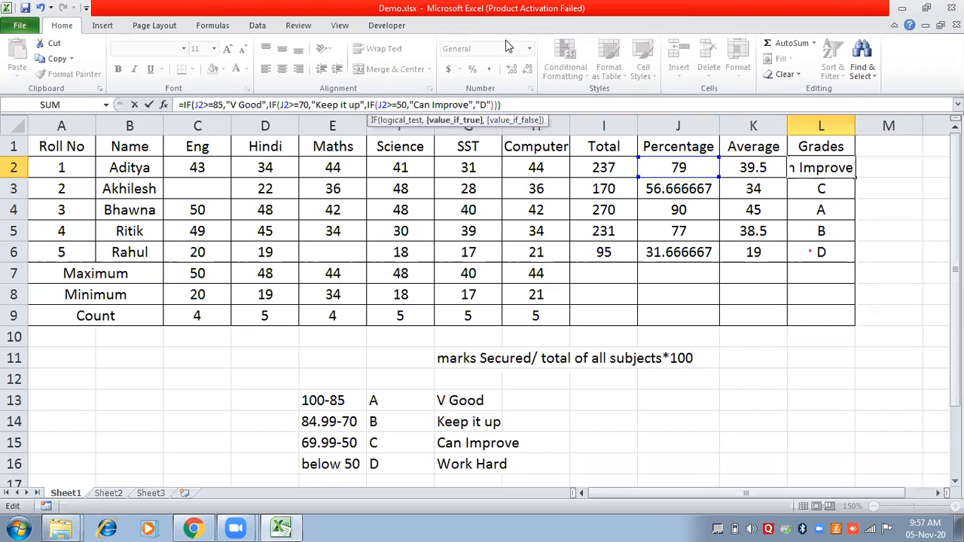
# Step: Replace the final "D" result in the L2 formula with "Work Hard" and commit the formula
pyautogui.click(488, 103)
pyautogui.press('BackSpace')
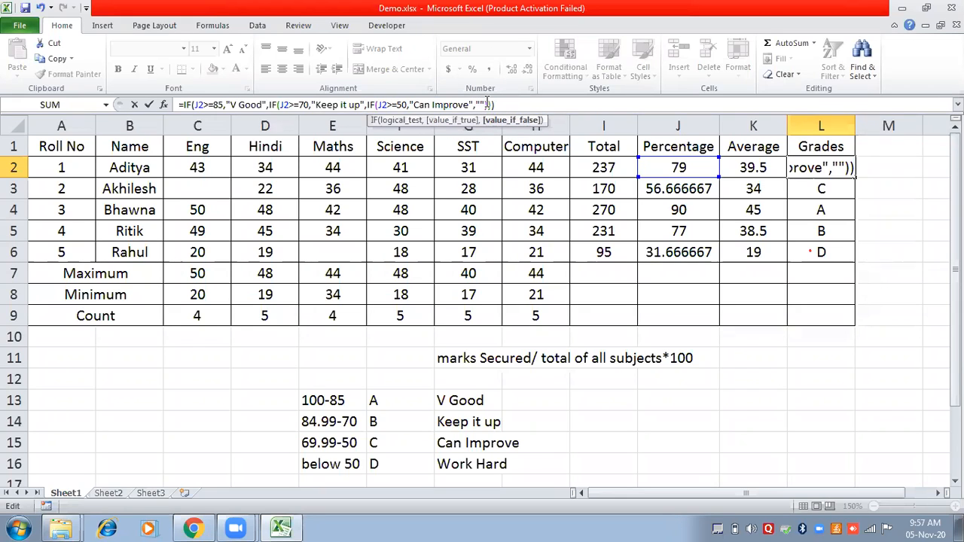
pyautogui.write('Work Hard')
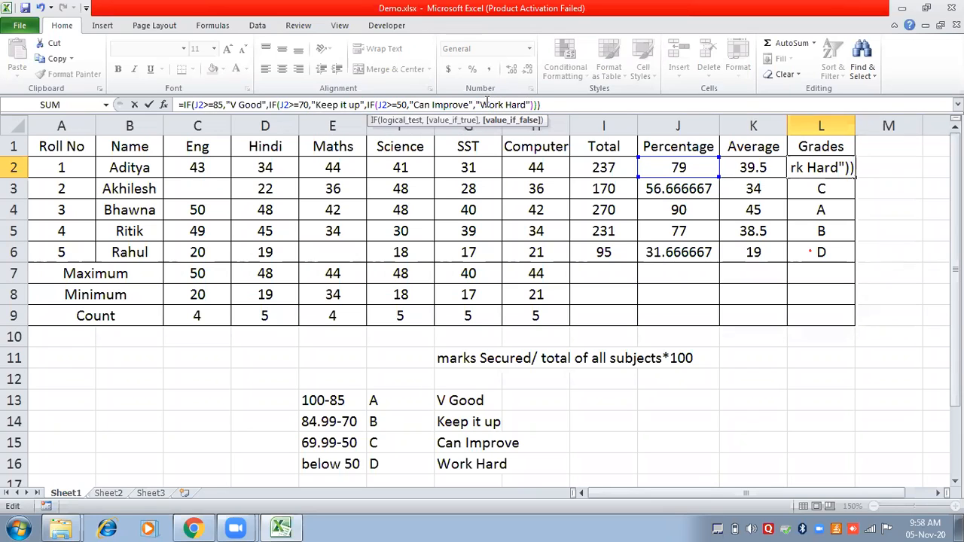
pyautogui.press('Return')
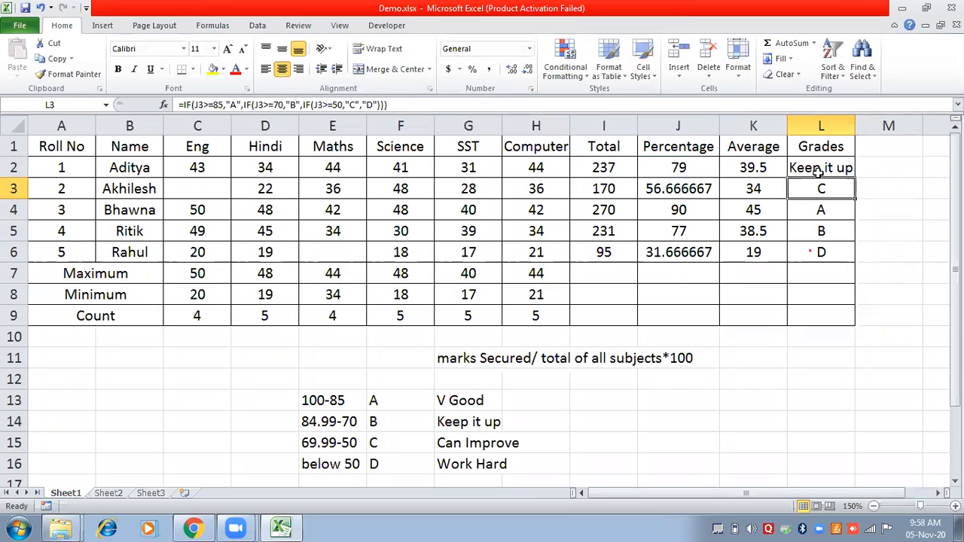
# Step: Fill the L2 remark formula down through L6 and widen column L to fit the remarks
pyautogui.click(819, 171)
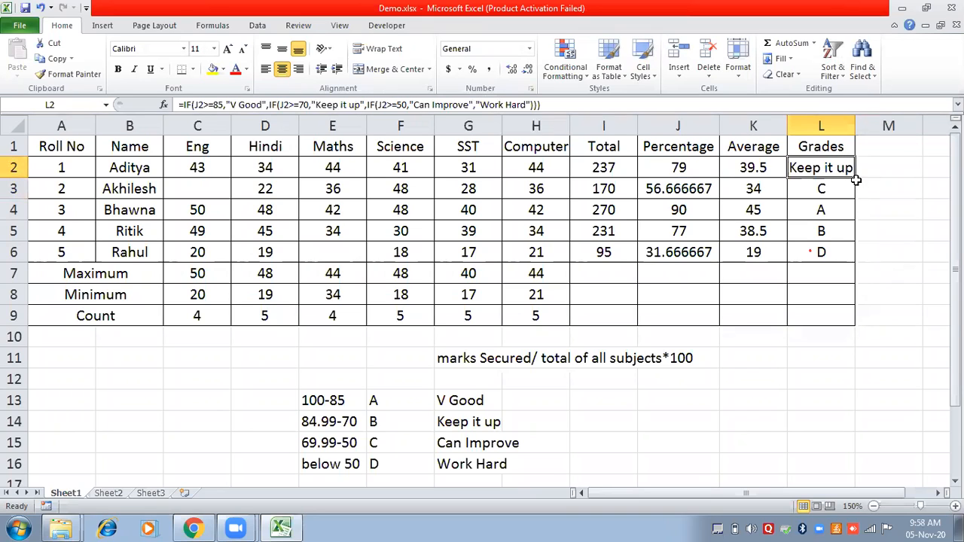
pyautogui.moveTo(856, 180); pyautogui.dragTo(862, 270)
pyautogui.moveTo(855, 124); pyautogui.dragTo(918, 124)
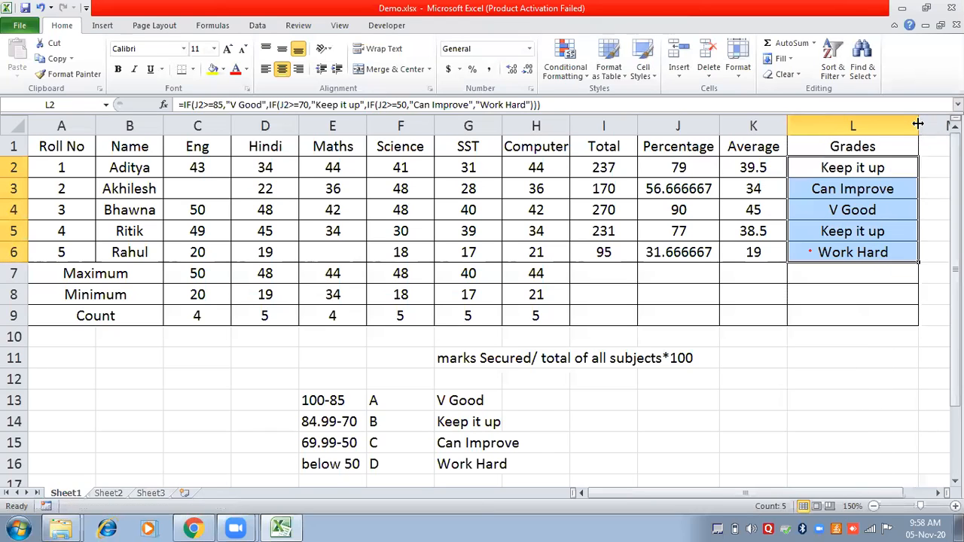
pyautogui.click(824, 412)
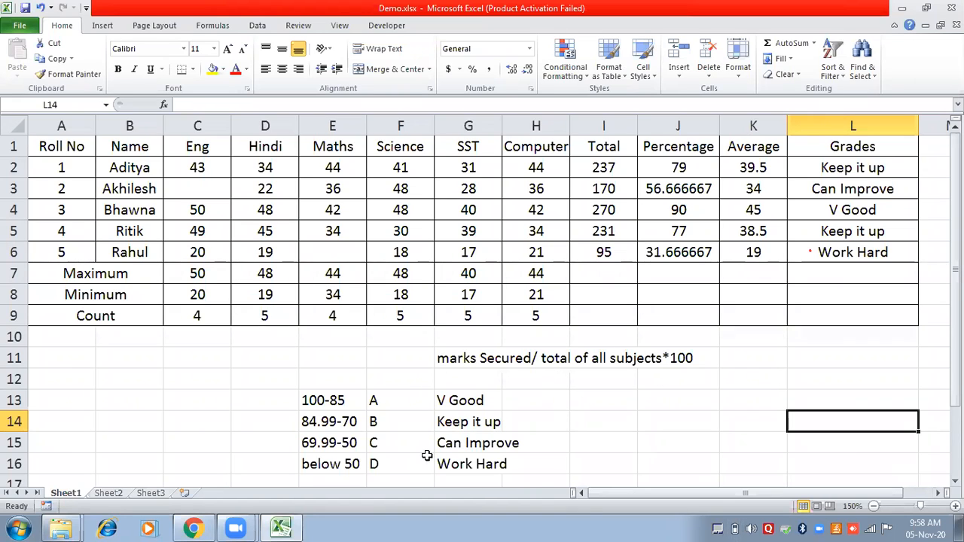
# Step: Review the nested IF formula in L2 from its first condition to its closing brackets, leaving it as it is
pyautogui.click(845, 172)
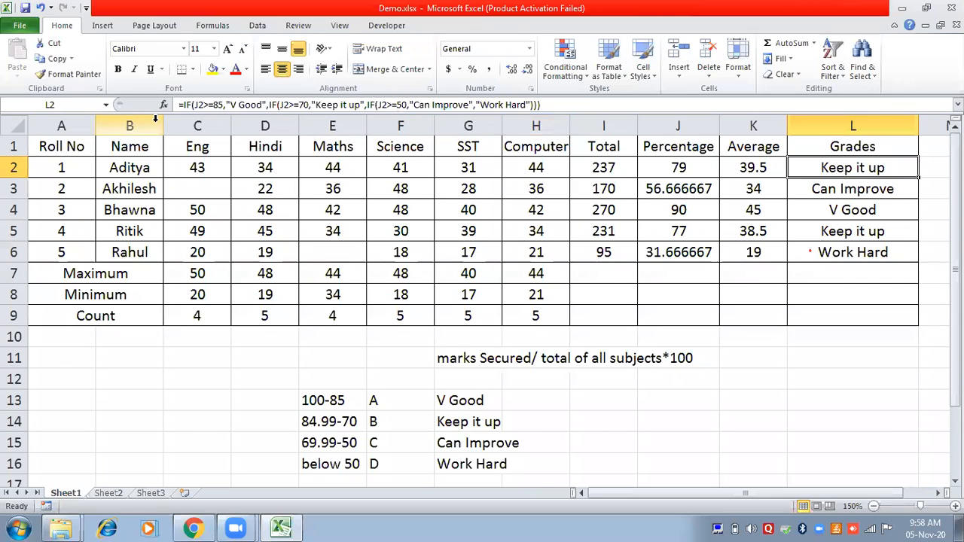
pyautogui.click(203, 107)
pyautogui.click(572, 106)
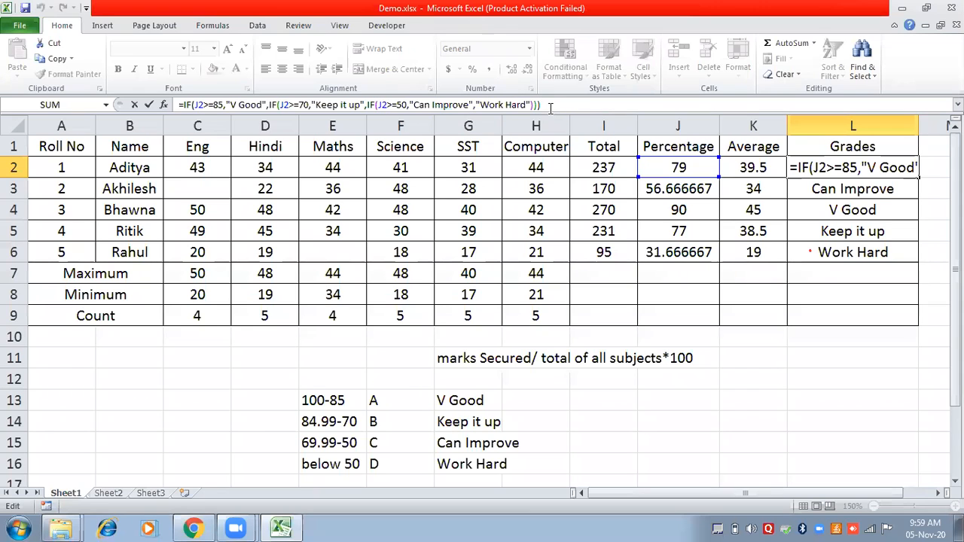
pyautogui.press('Return')
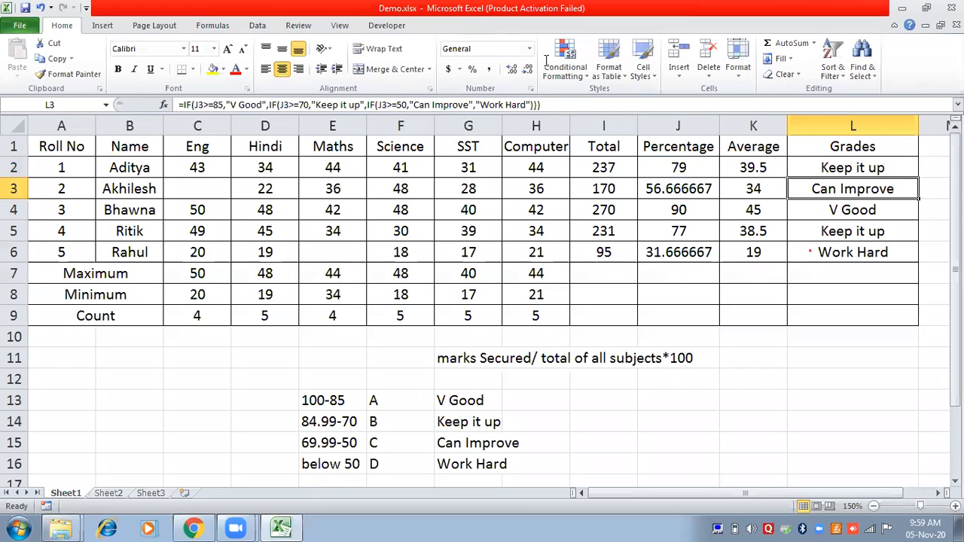